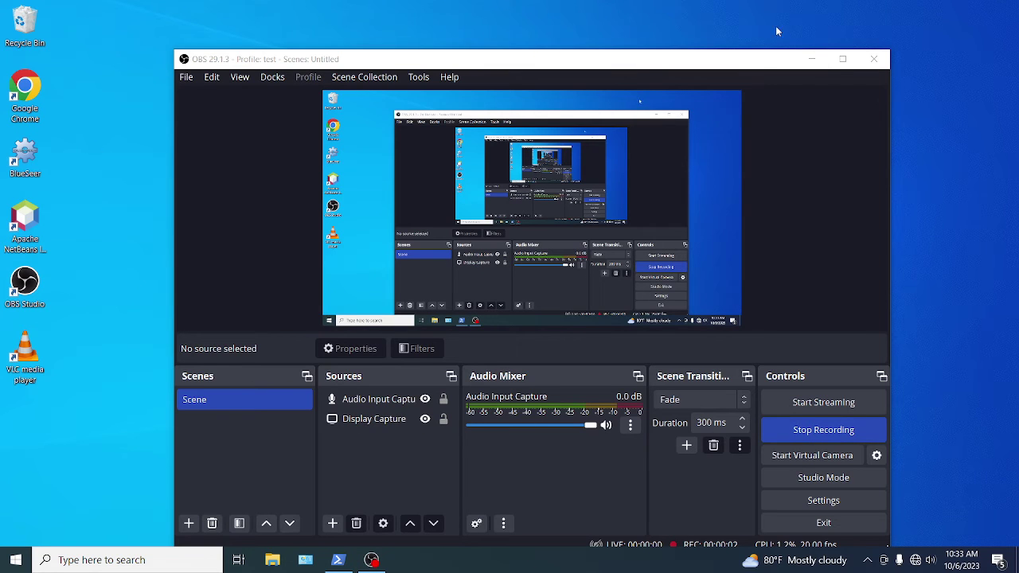
Minimize OBS Studio so the Windows desktop and its shortcuts are visible.
click(811, 59)
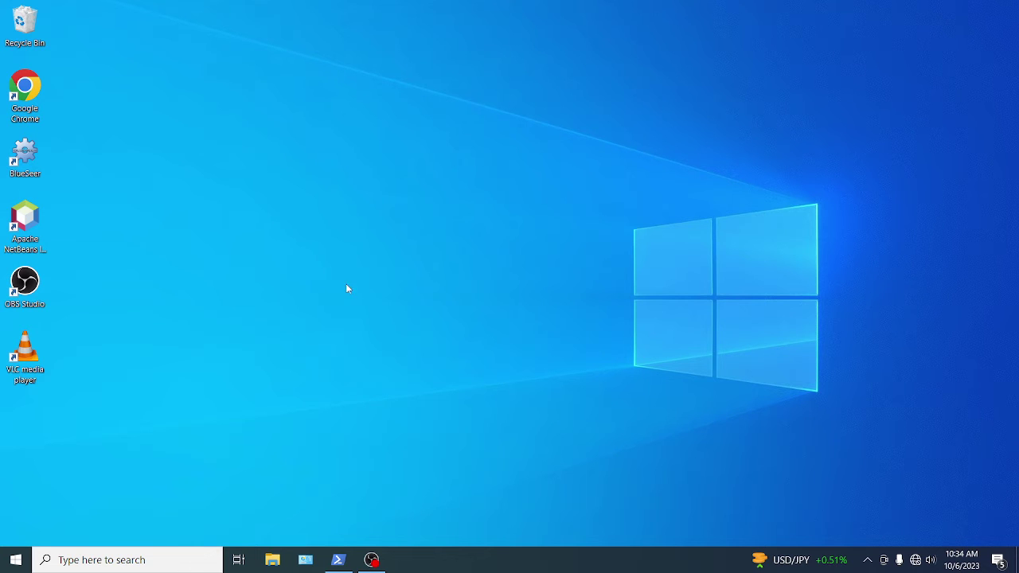
Launch BlueSeer from the desktop icon and log in as the admin user with the account password.
double_click(24, 155)
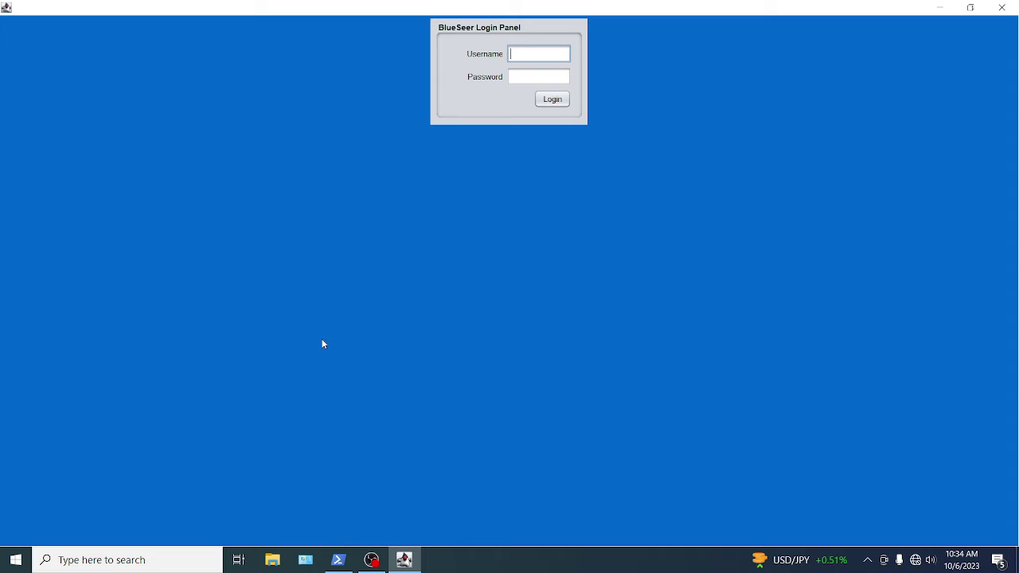
text(admin)
key(Tab)
text(admin)
key(Return)
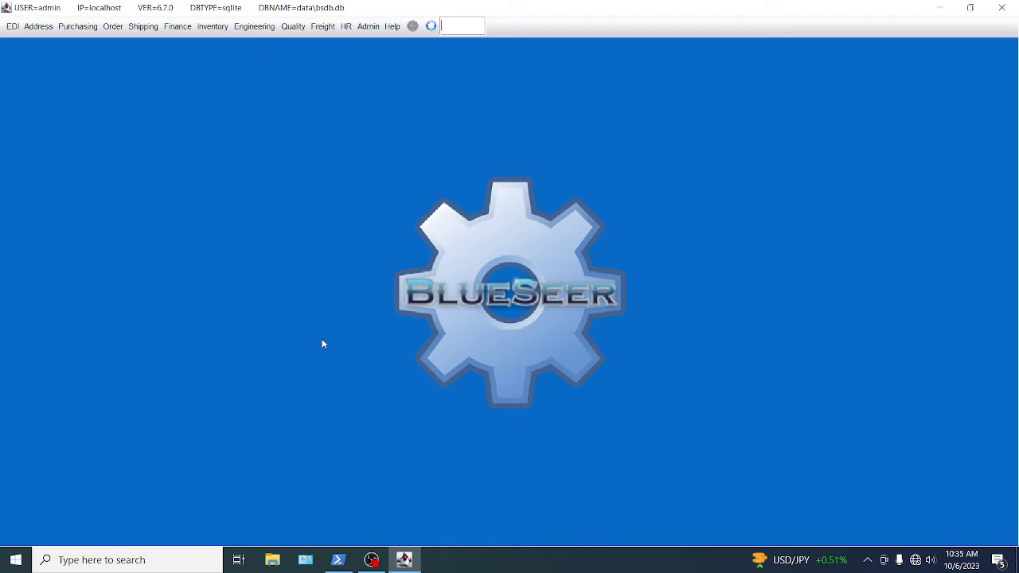
Open EDI > WorkFlow Maintenance in Add Mode and show the action type list.
click(12, 27)
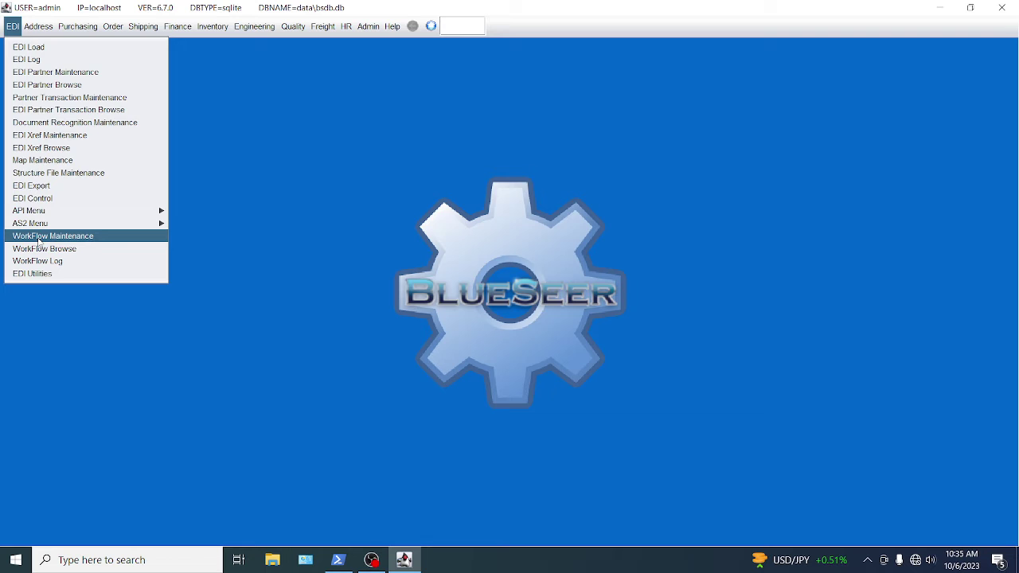
click(38, 237)
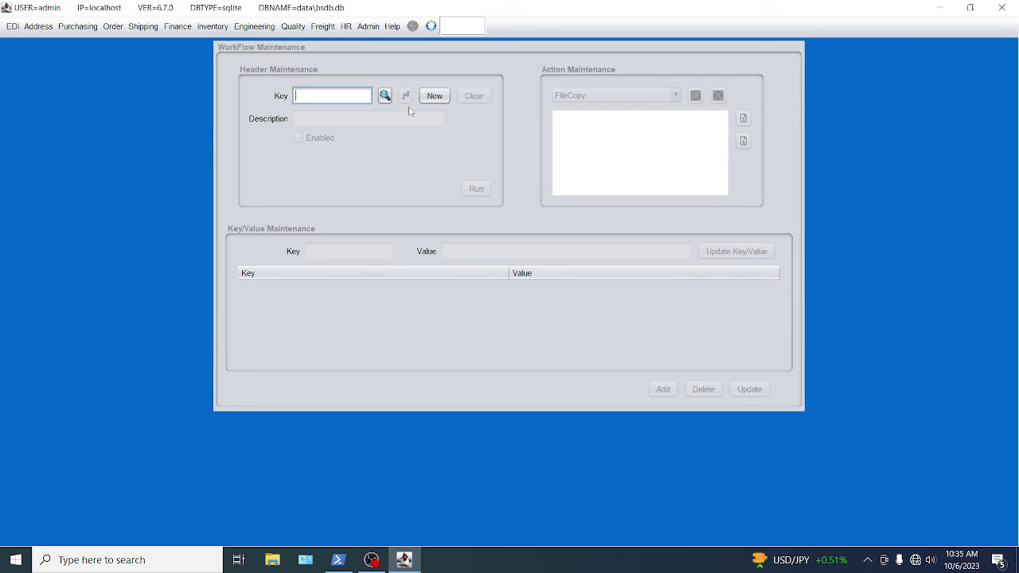
click(443, 96)
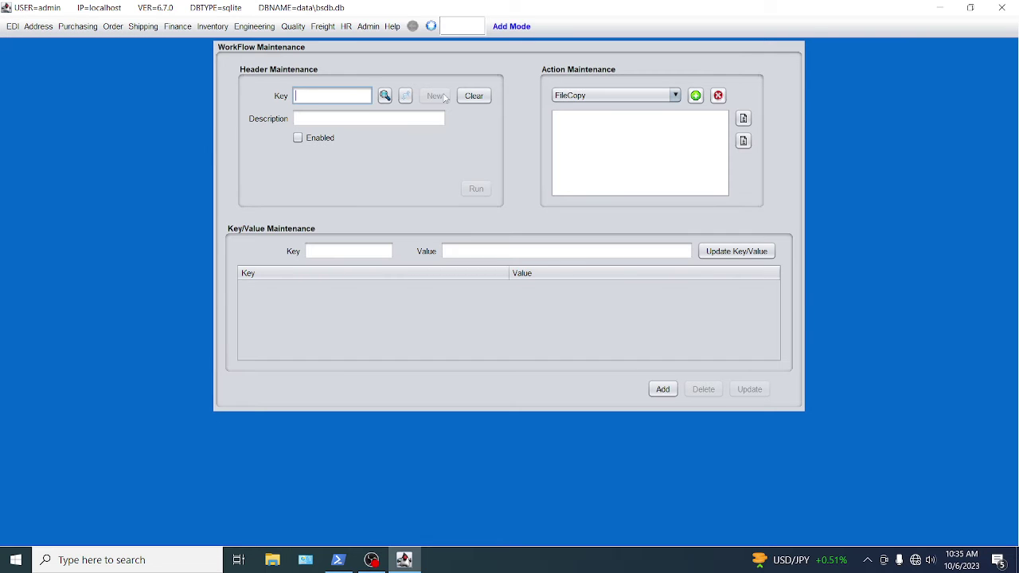
click(613, 97)
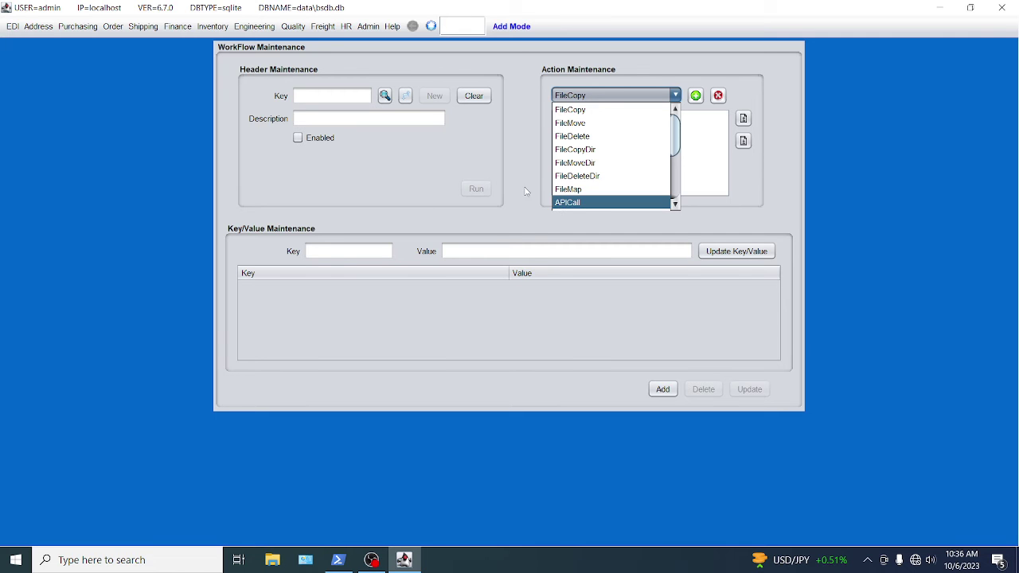
Browse all APIs and open API 888 (IP - Geographic info api) to view its getIPInfo method.
click(11, 29)
mouse_move(35, 211)
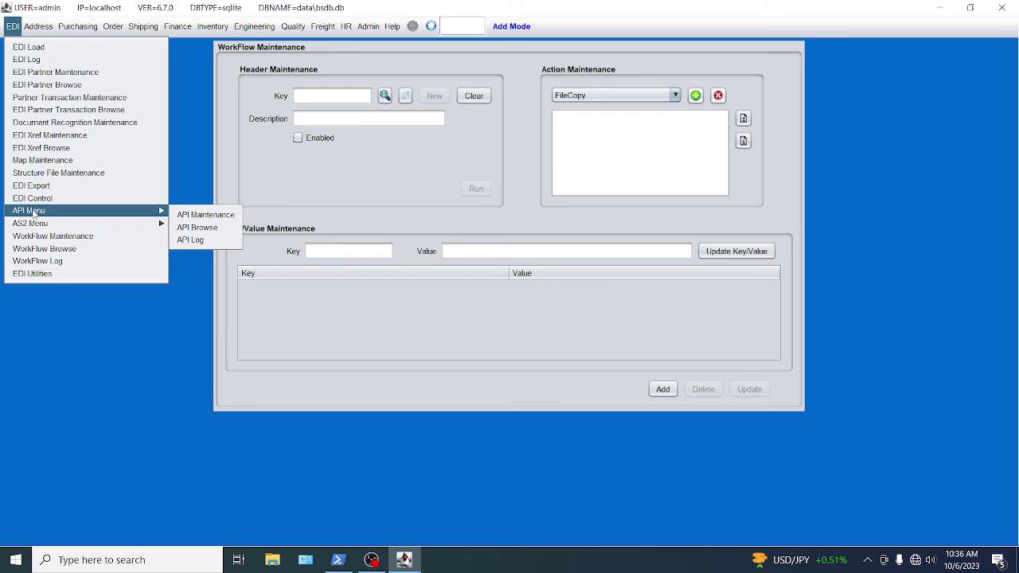
click(196, 239)
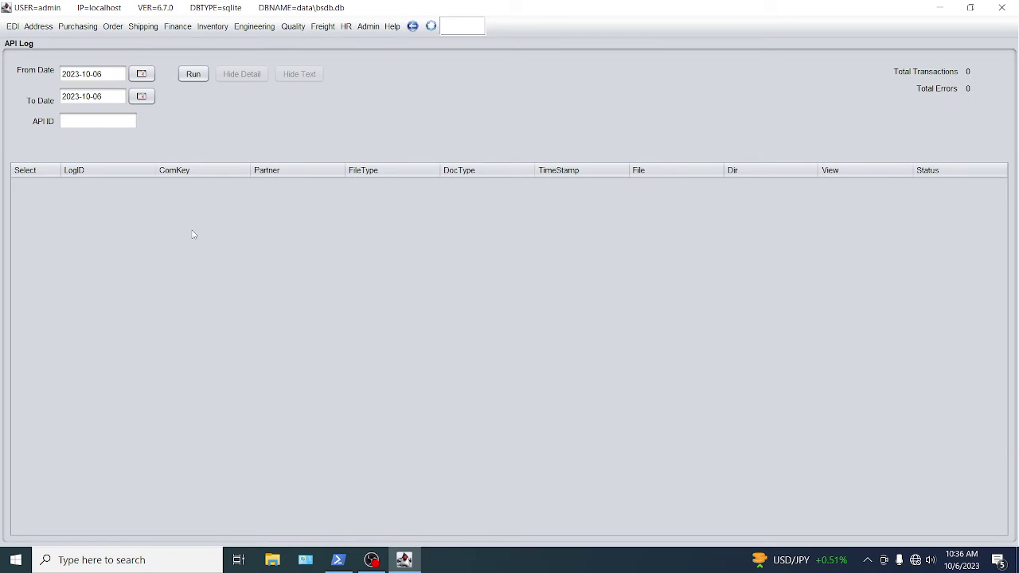
click(13, 27)
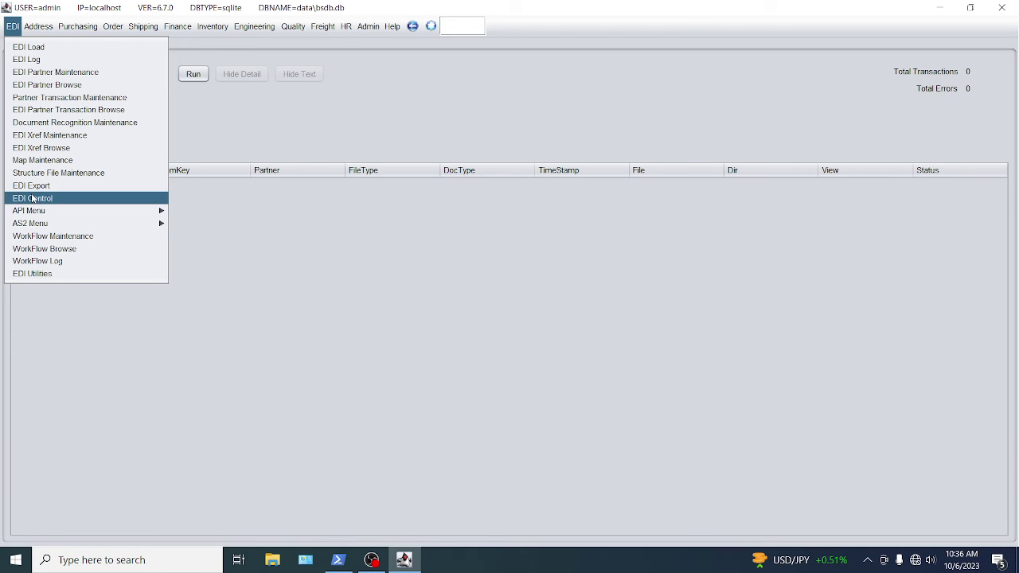
mouse_move(46, 212)
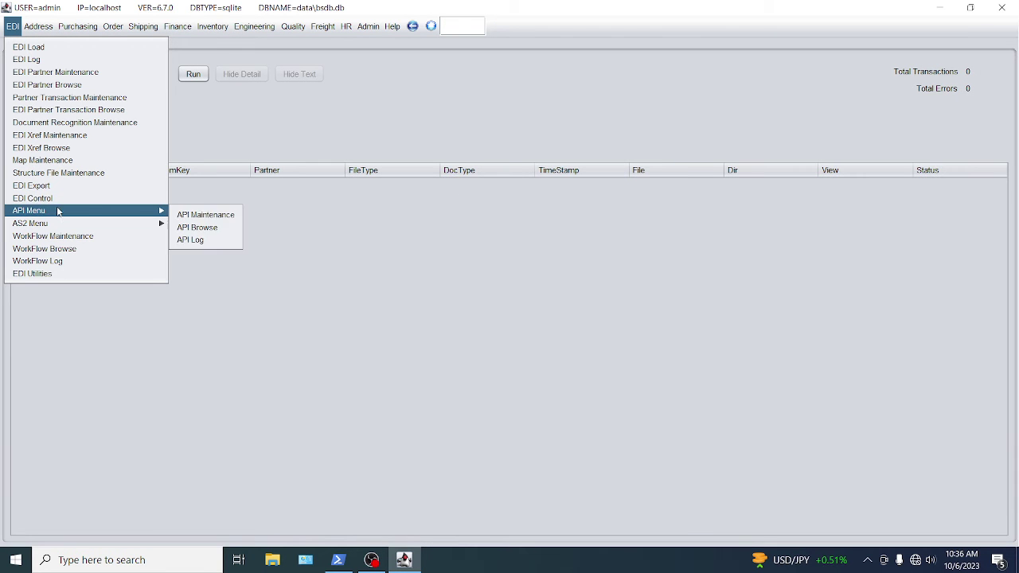
click(183, 228)
click(373, 74)
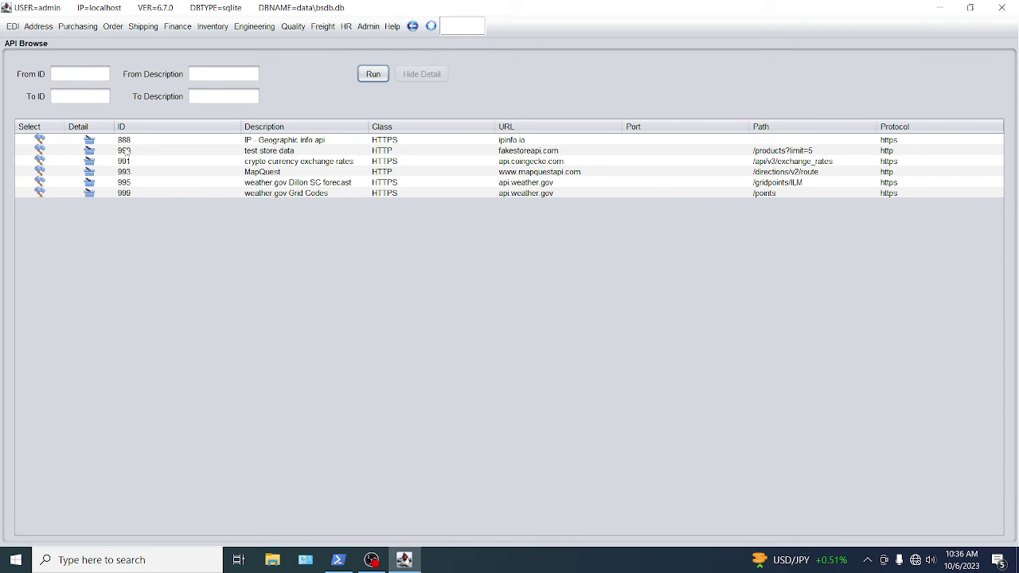
click(40, 140)
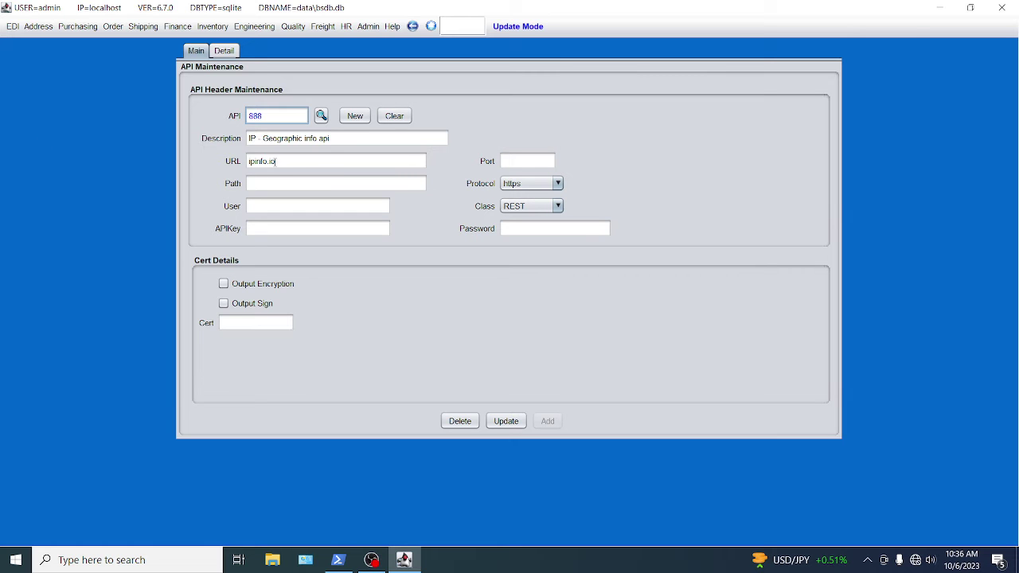
click(225, 51)
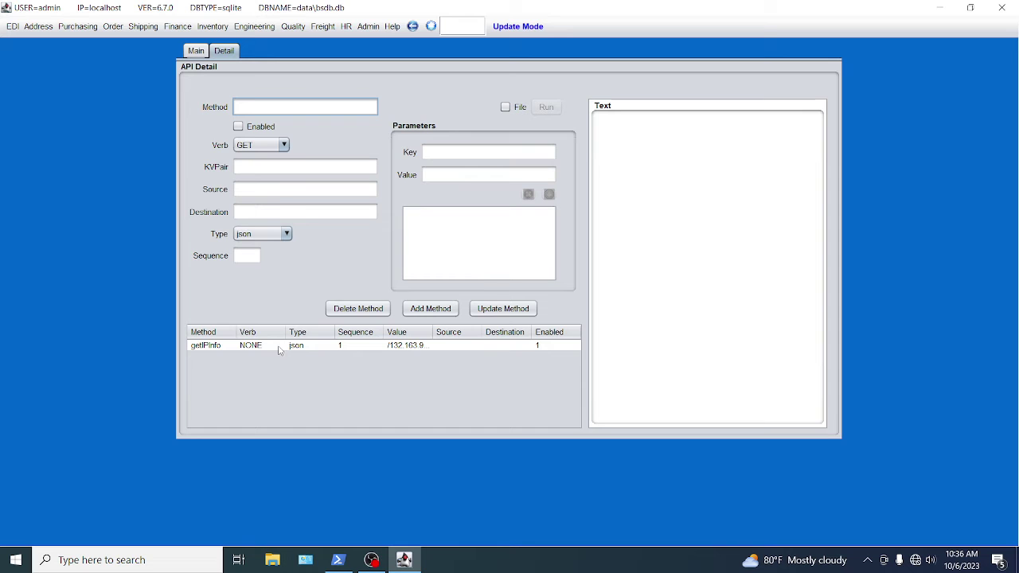
Run the getIPInfo method, connecting to the vcsrouter Wi-Fi so it returns JSON data.
click(231, 347)
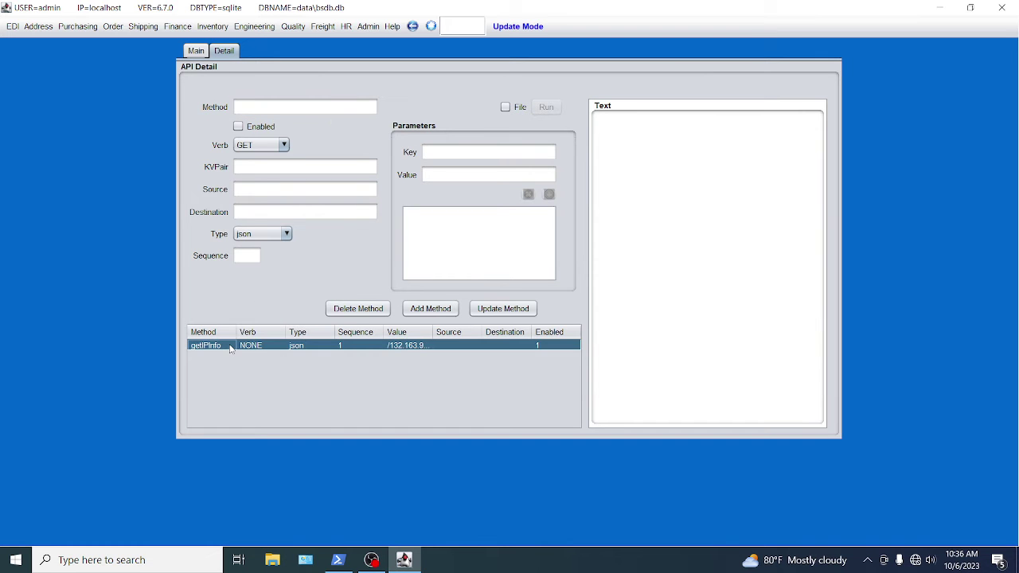
double_click(285, 349)
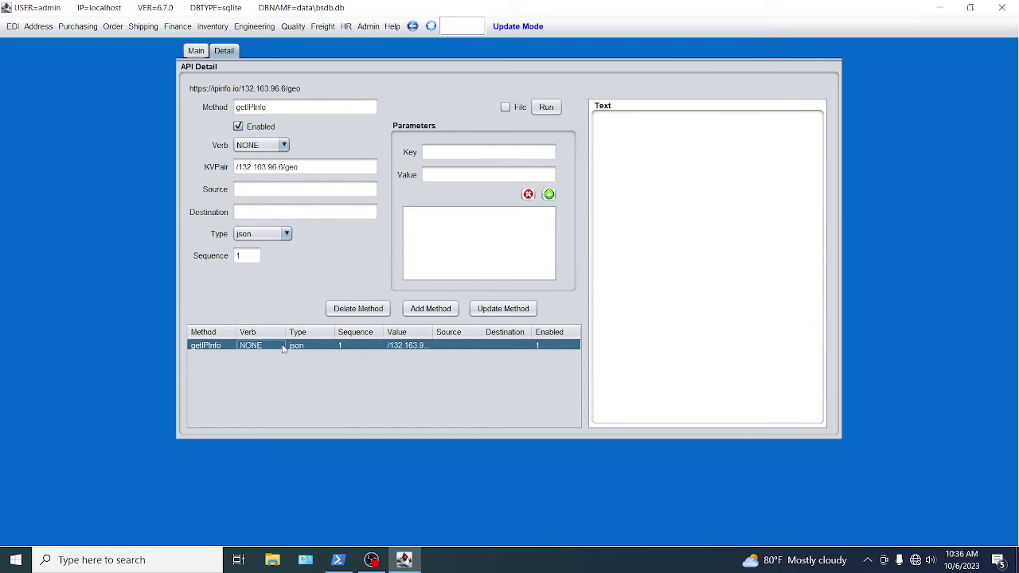
click(549, 117)
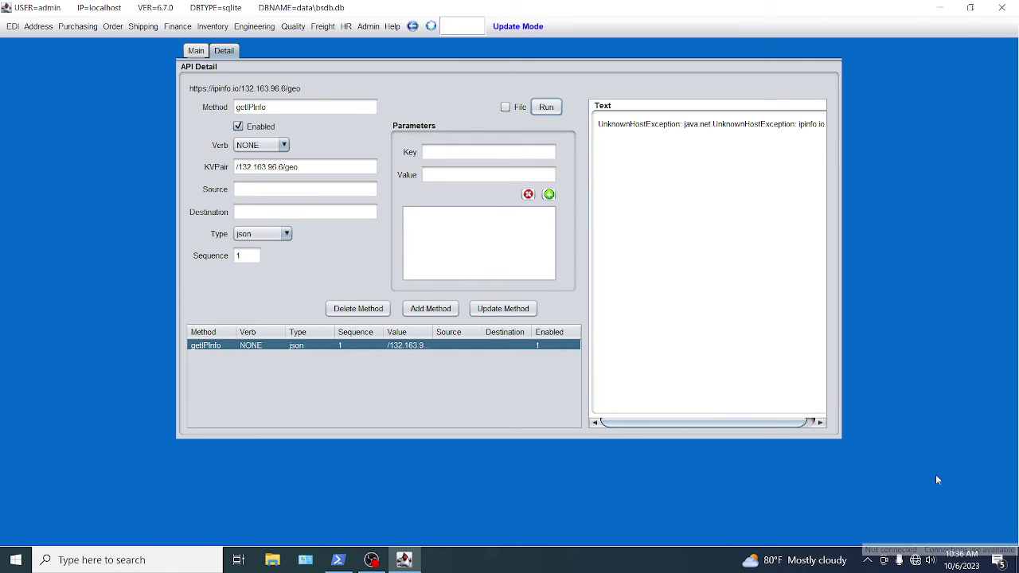
click(915, 560)
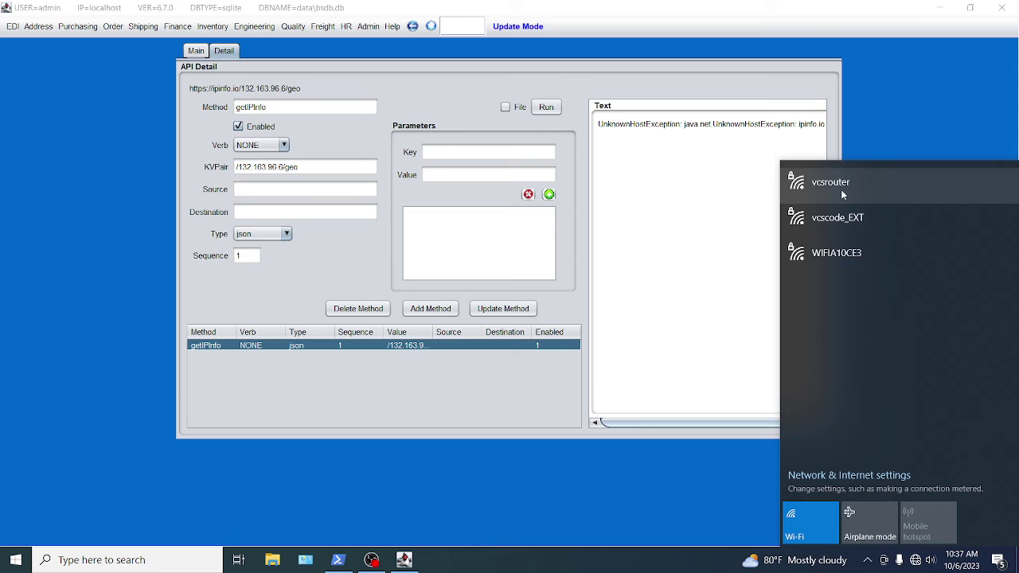
click(841, 189)
click(976, 241)
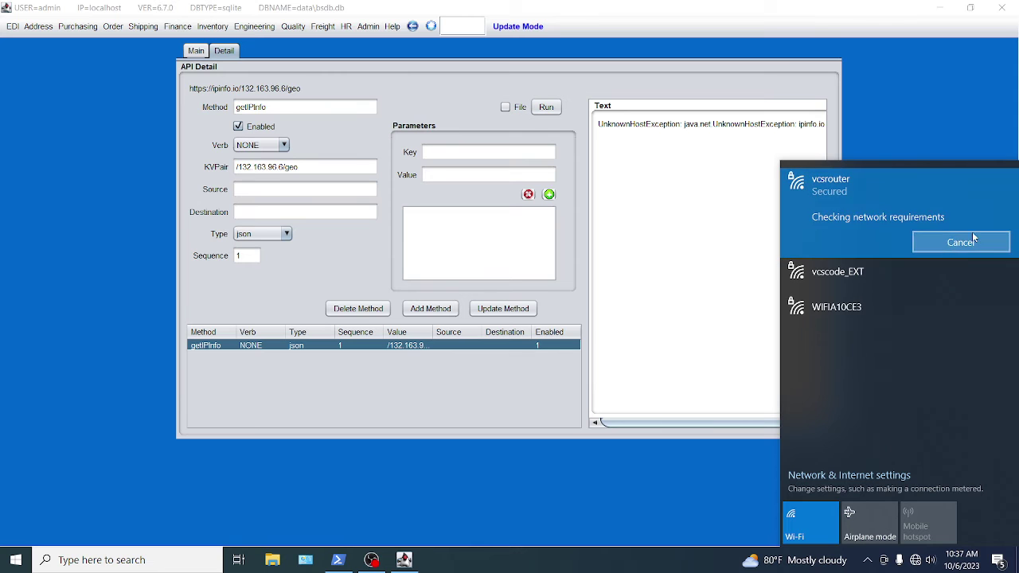
click(788, 71)
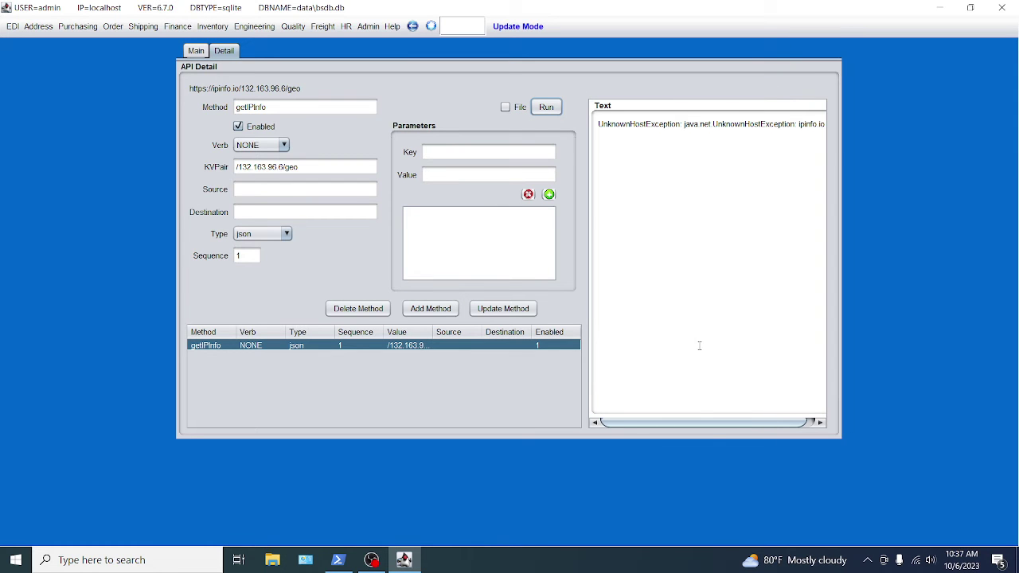
click(546, 108)
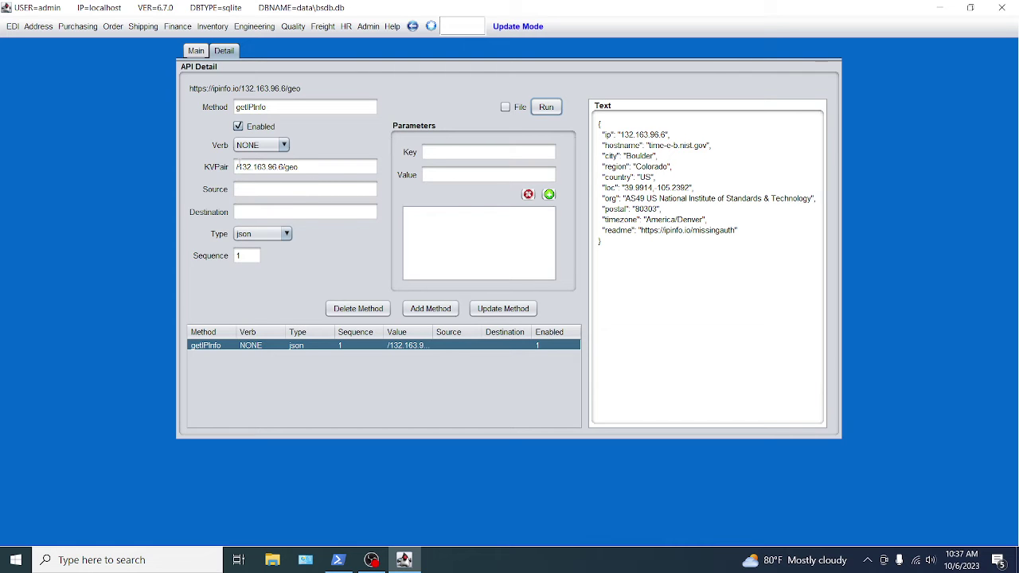
Highlight the IP 132.163.96.6, the API id 888 and the getIPInfo method name.
drag(238, 166, 279, 168)
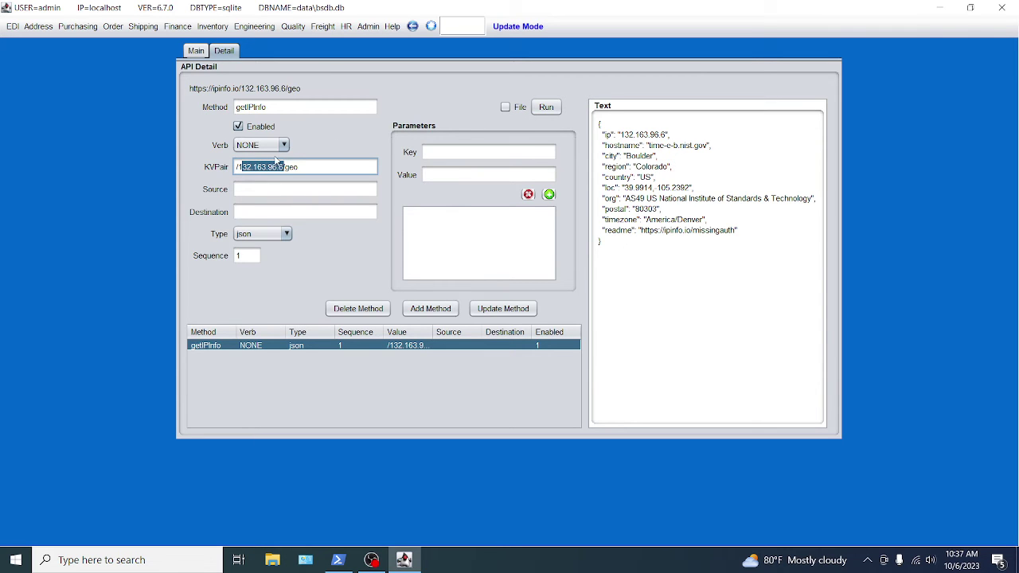
click(196, 51)
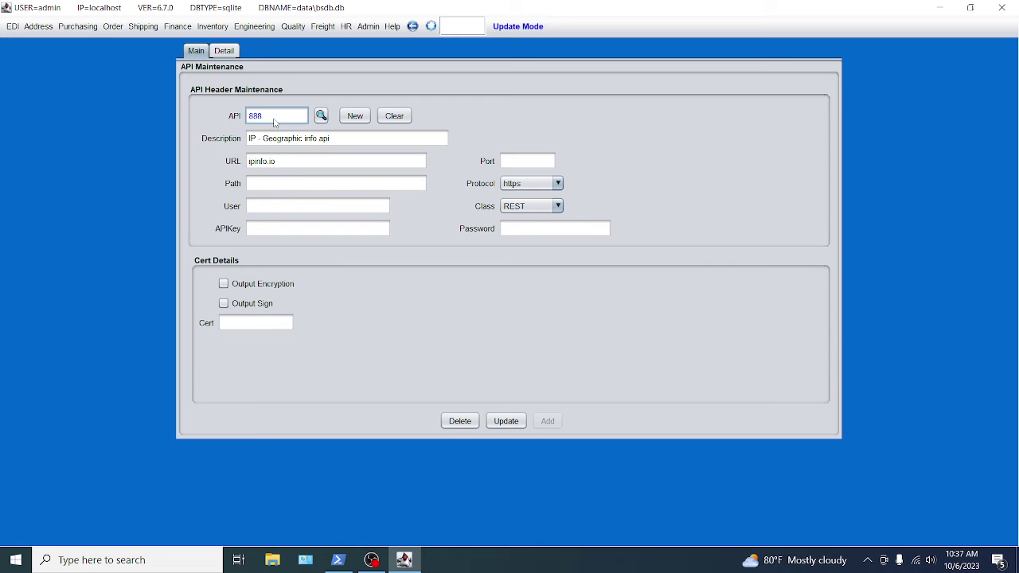
double_click(267, 117)
click(222, 51)
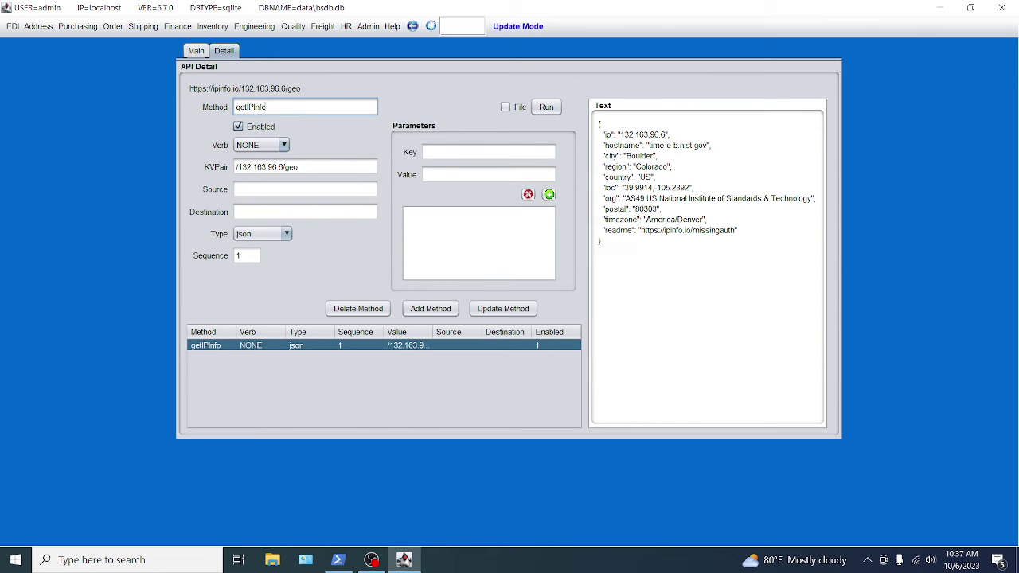
double_click(267, 106)
Start a new enabled workflow with key and description 'test'.
click(14, 27)
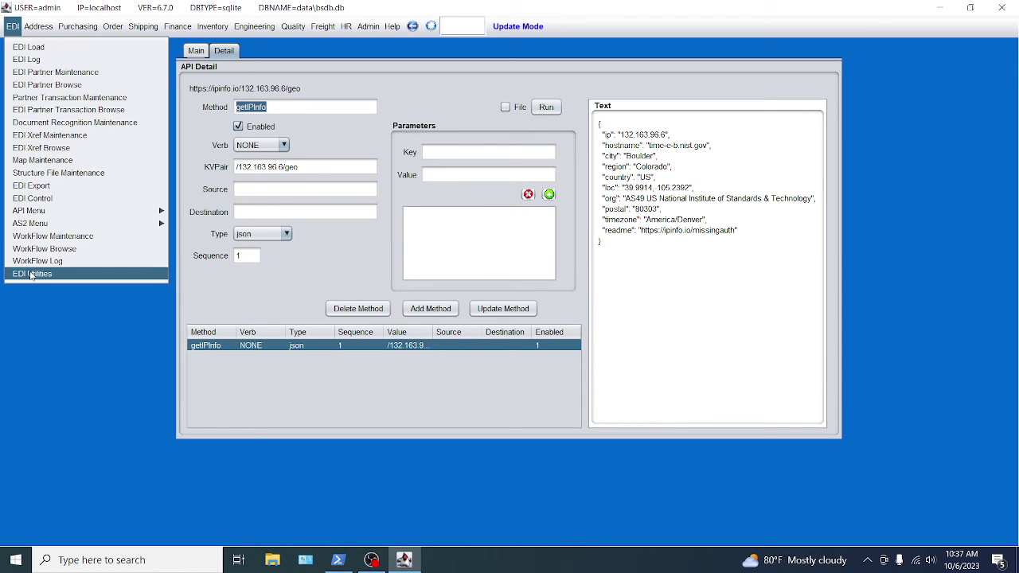
click(44, 240)
click(424, 96)
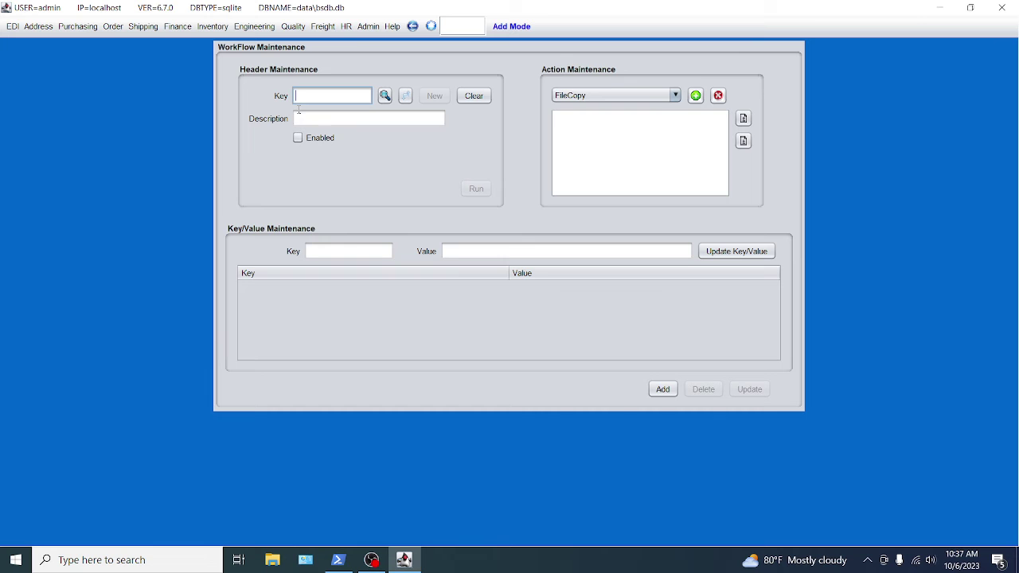
text(test)
click(320, 114)
text(test)
click(299, 140)
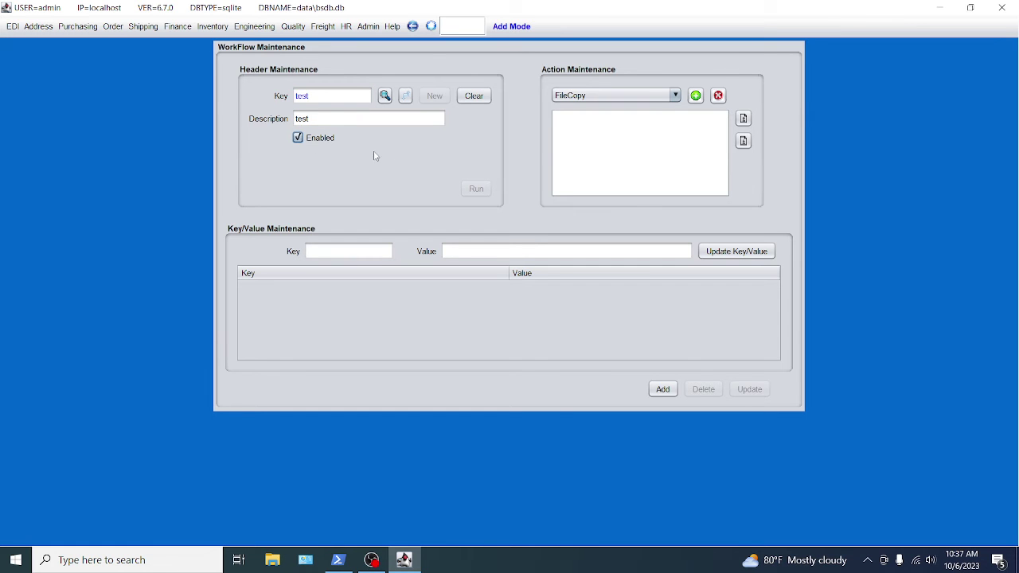
Add an APICall action to the workflow and show its key/value settings.
click(642, 98)
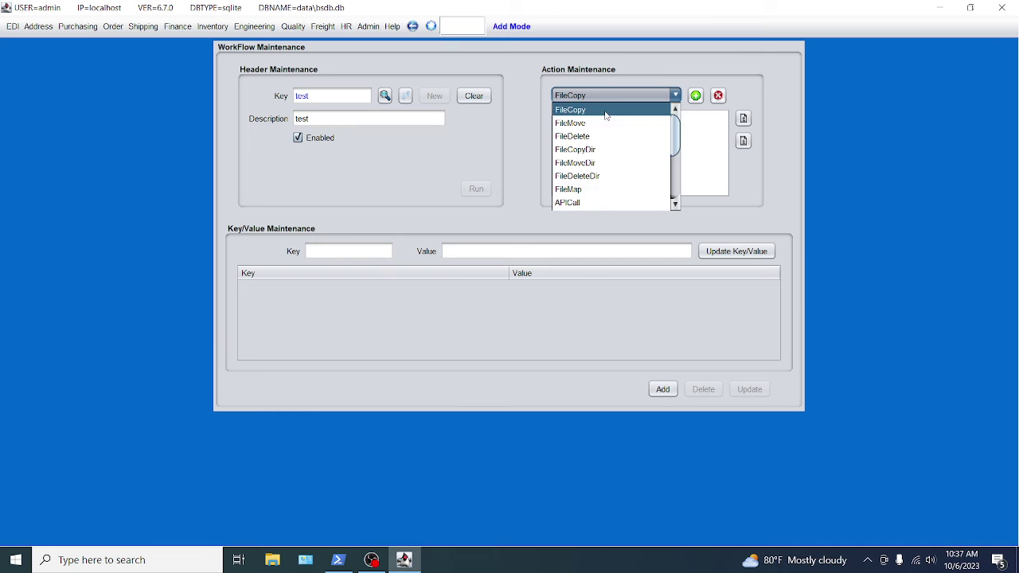
click(596, 200)
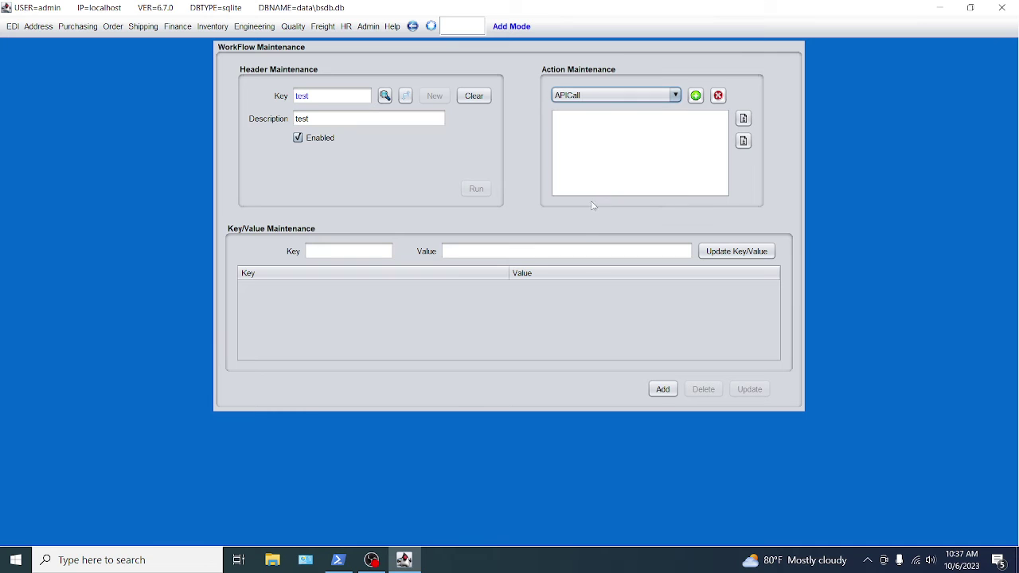
click(696, 96)
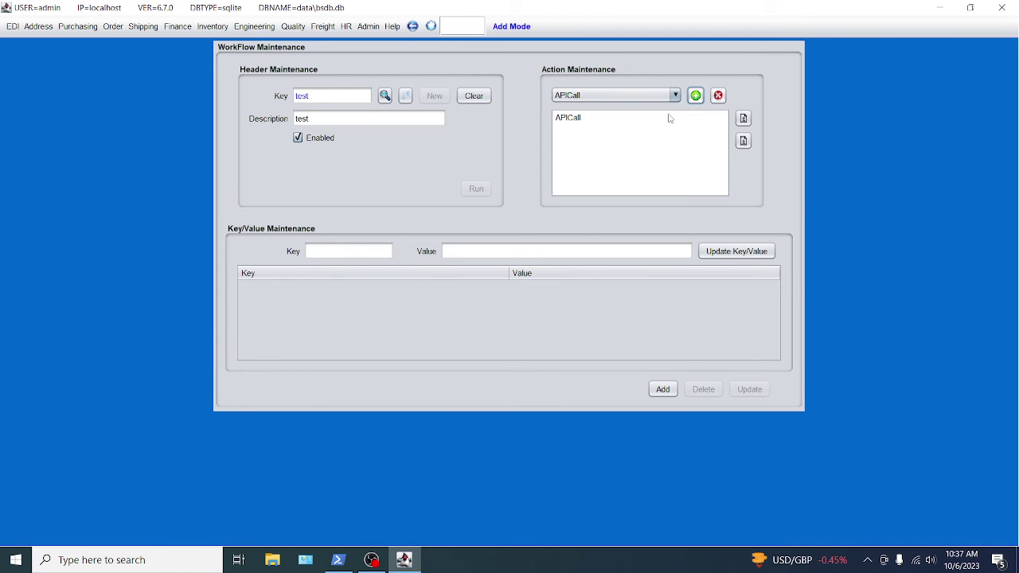
click(574, 121)
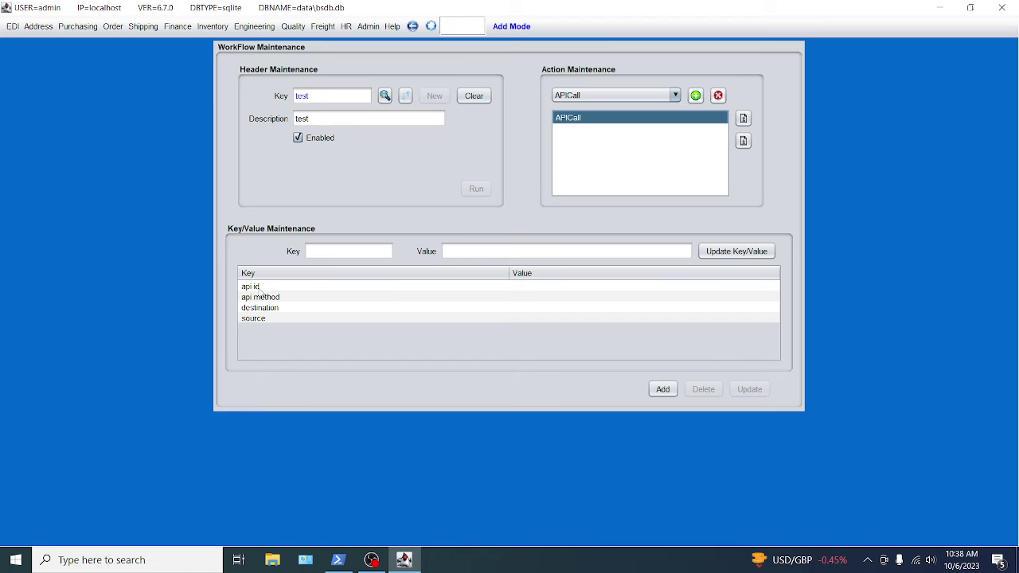
click(269, 290)
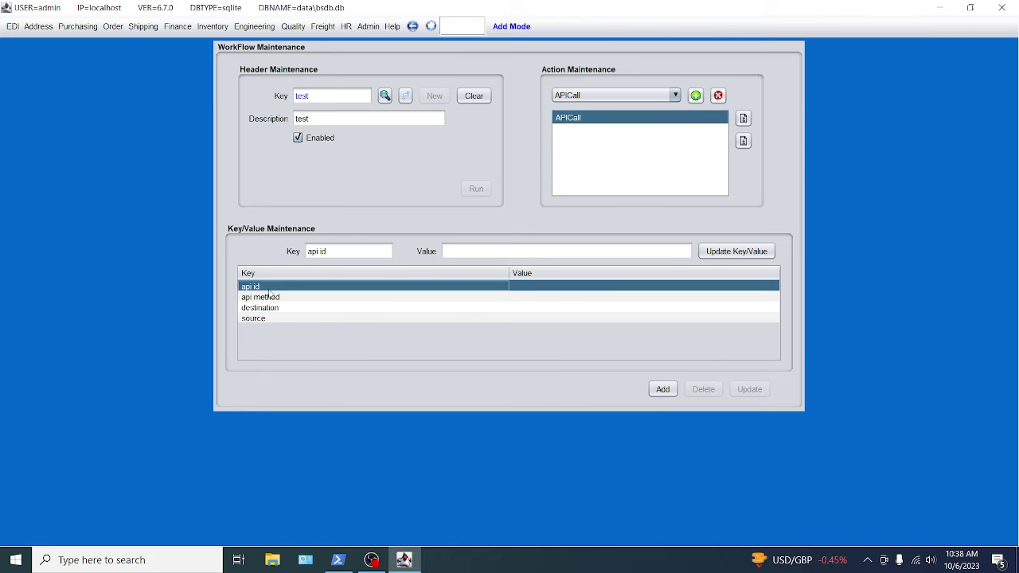
click(465, 250)
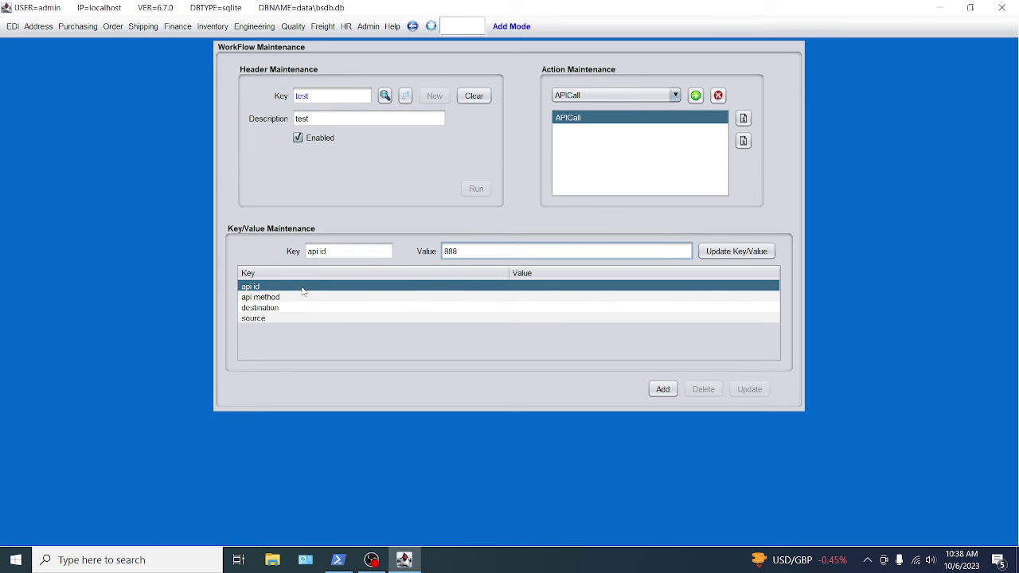
click(730, 251)
click(569, 315)
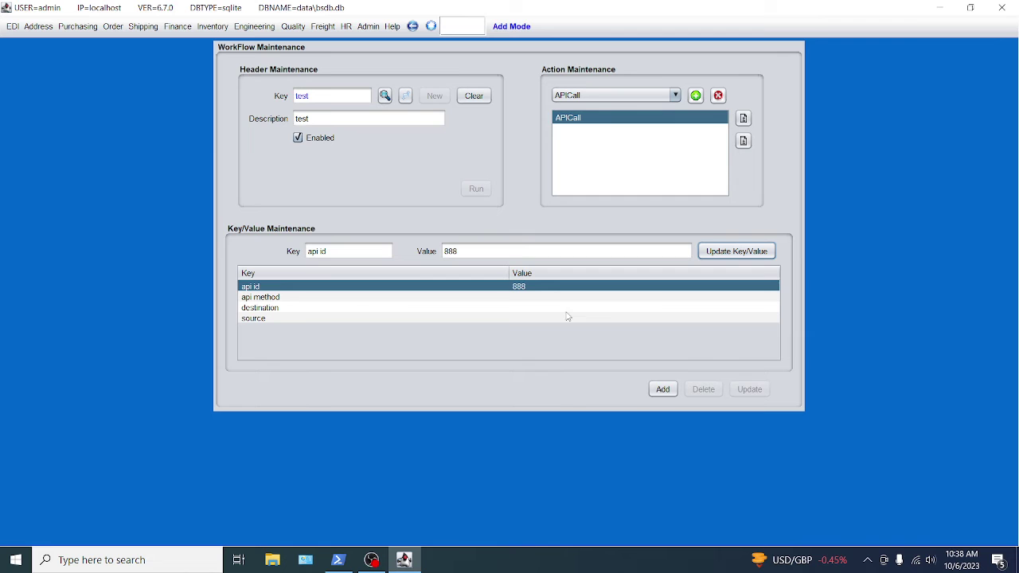
Set the APICall api method key to getIPInfo.
click(291, 303)
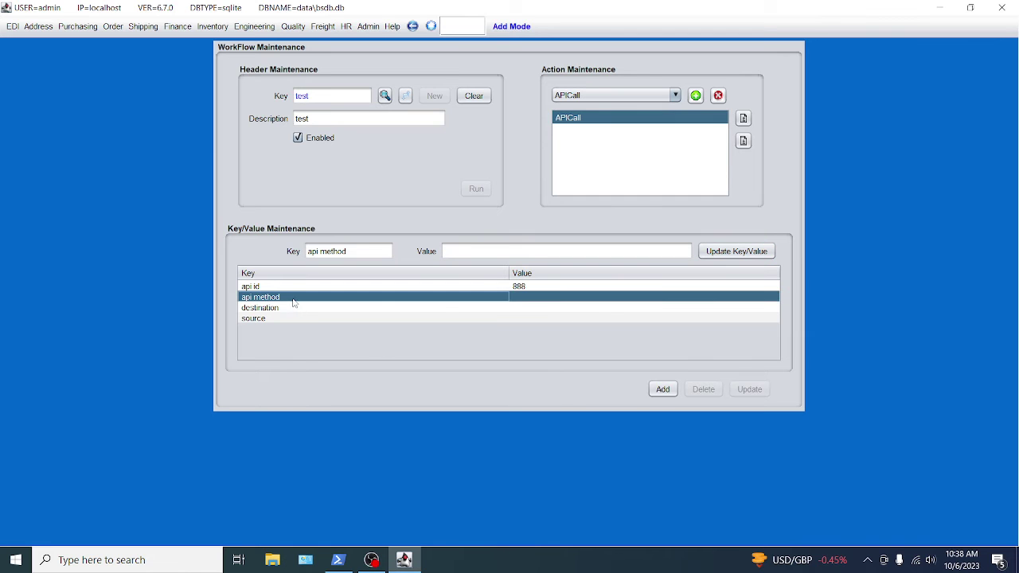
click(527, 303)
click(495, 251)
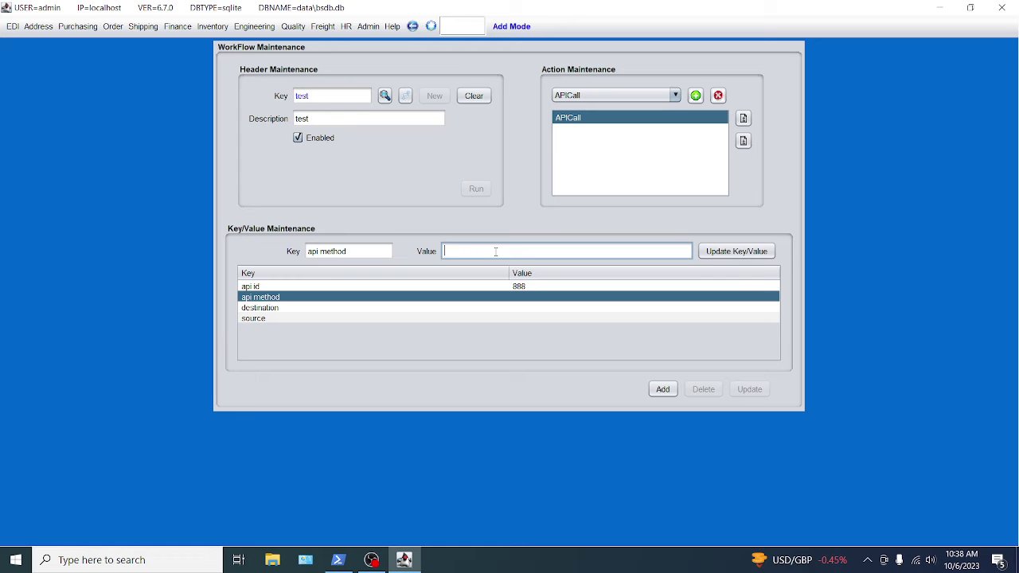
text(getIPInfo)
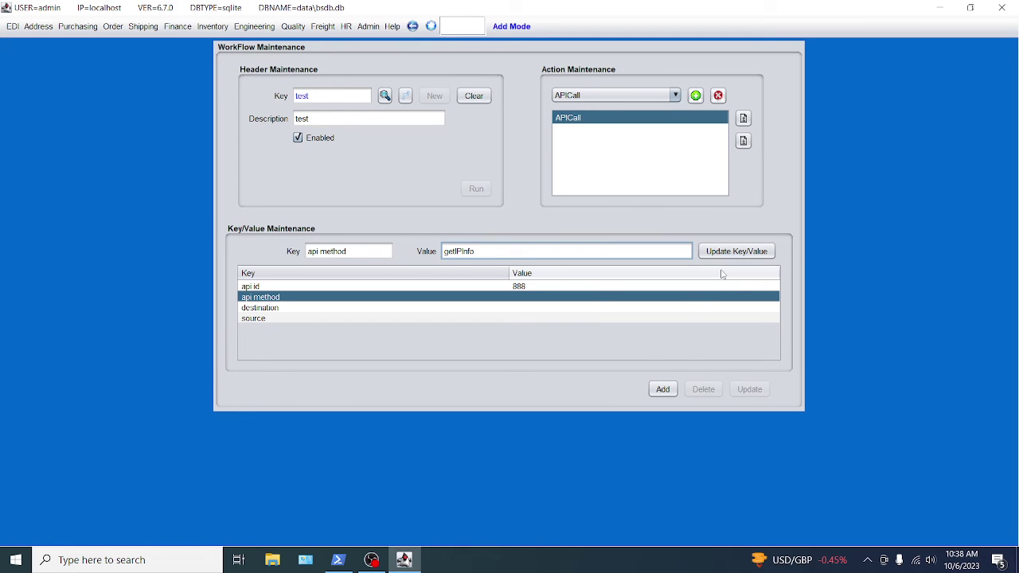
click(727, 252)
click(572, 318)
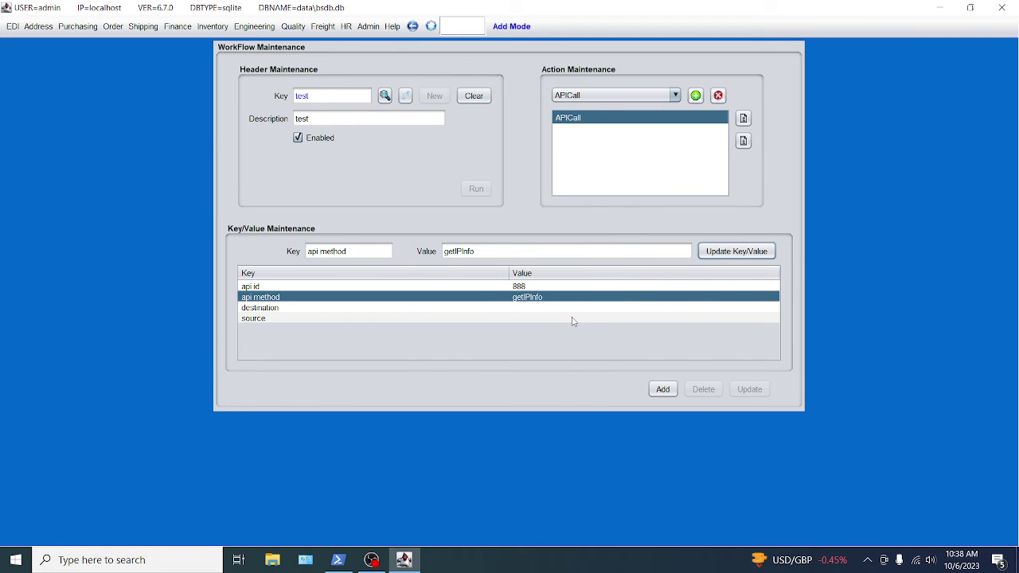
Set the APICall destination key to c:/blueseer/edi/out/.
click(542, 318)
click(539, 309)
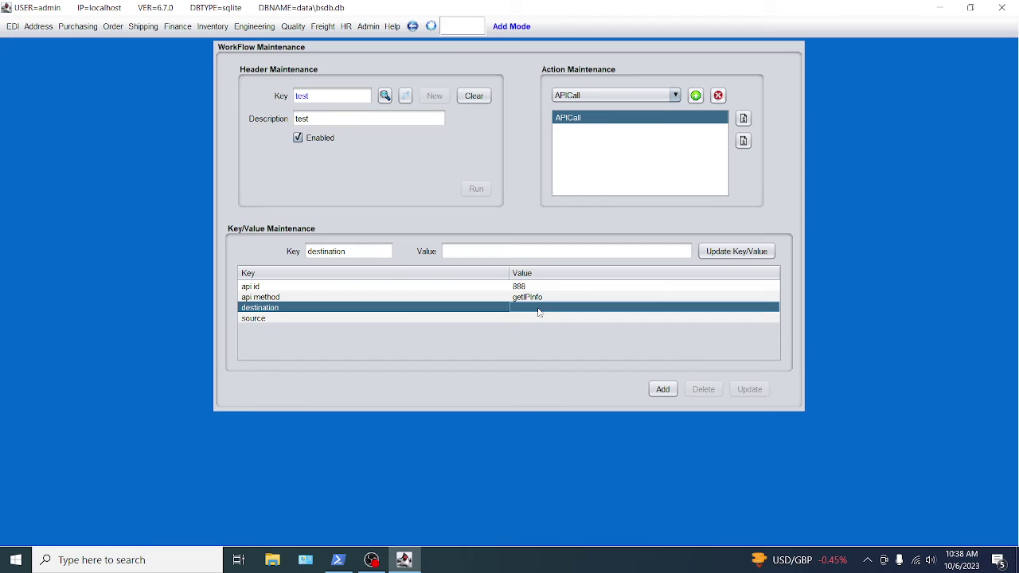
click(474, 251)
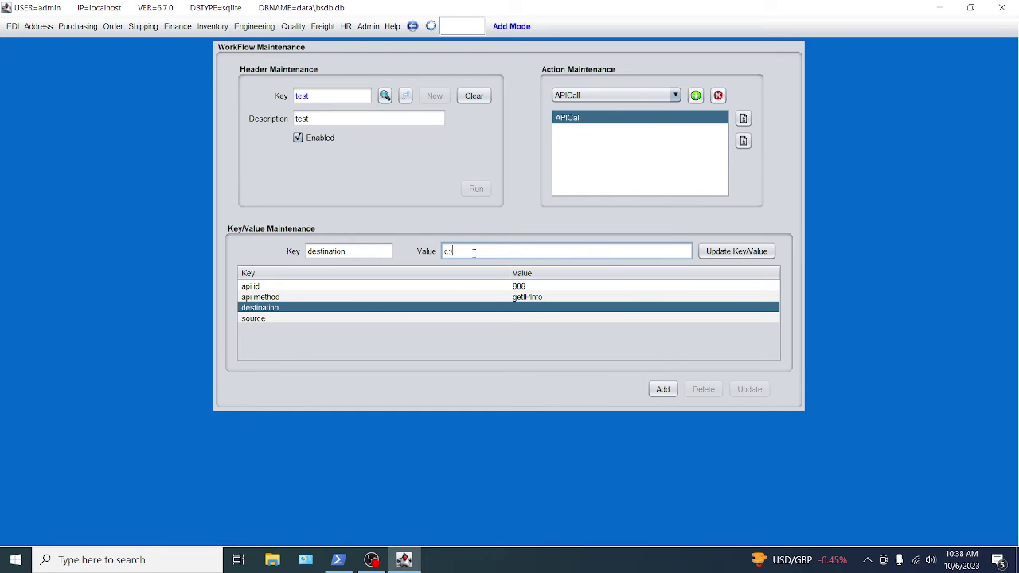
text(c:	emp)
key(BackSpace)
key(BackSpace)
key(BackSpace)
text(edi\)
drag(514, 252, 385, 248)
text(c)
text(:/blueseer)
click(721, 251)
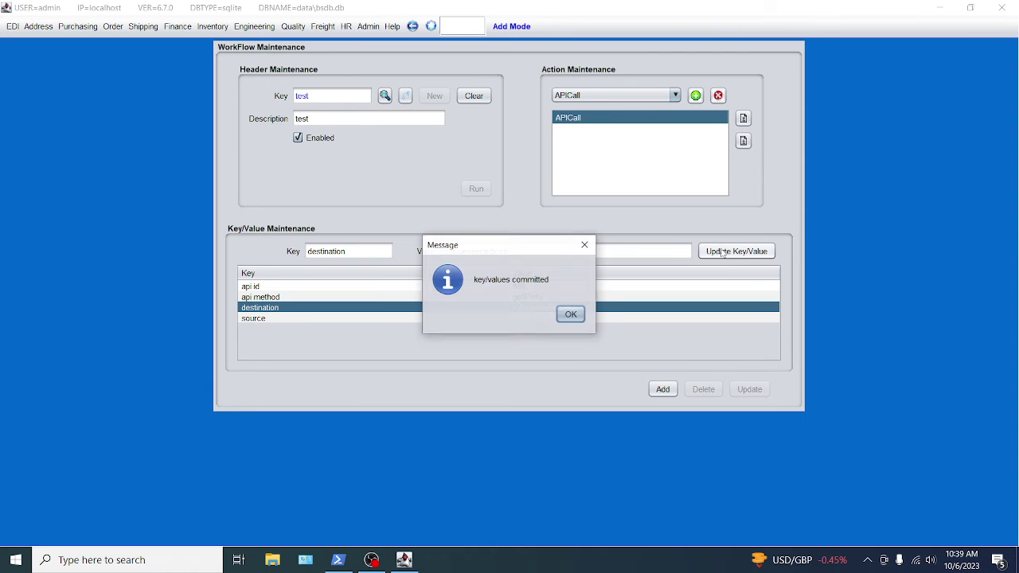
click(571, 315)
click(513, 251)
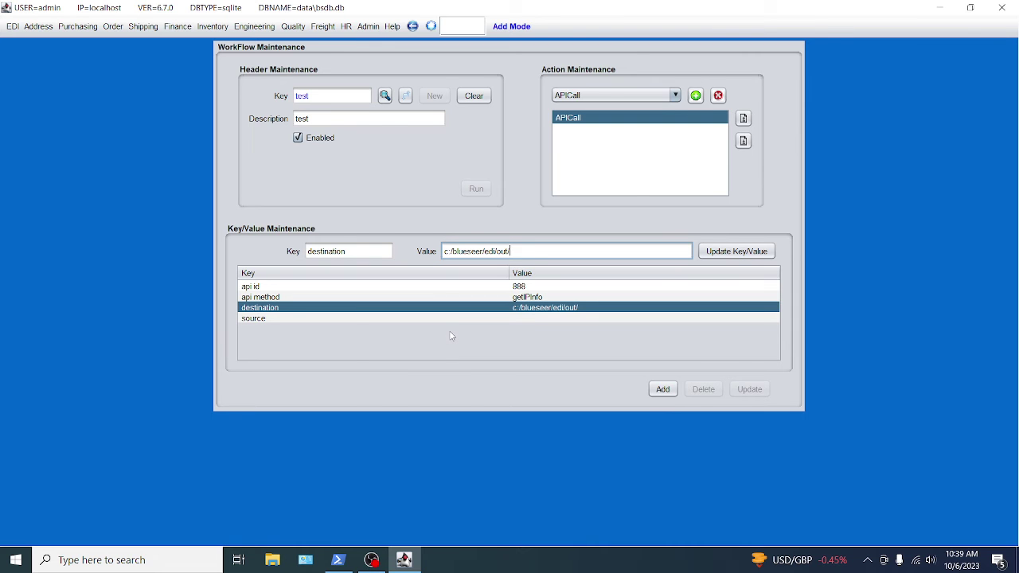
Save the test workflow, then search for and reopen it to view the APICall key/values.
click(664, 389)
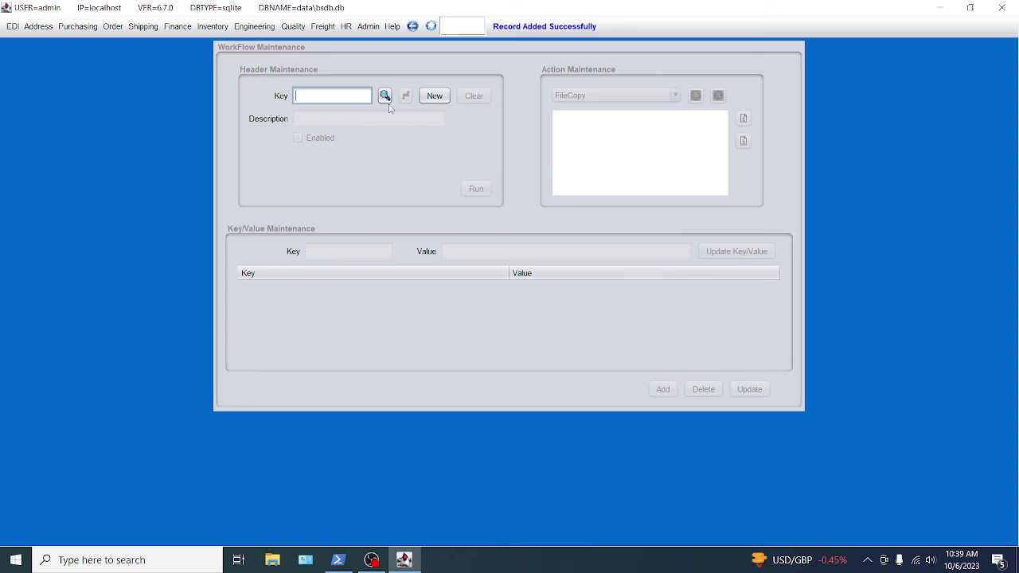
click(385, 95)
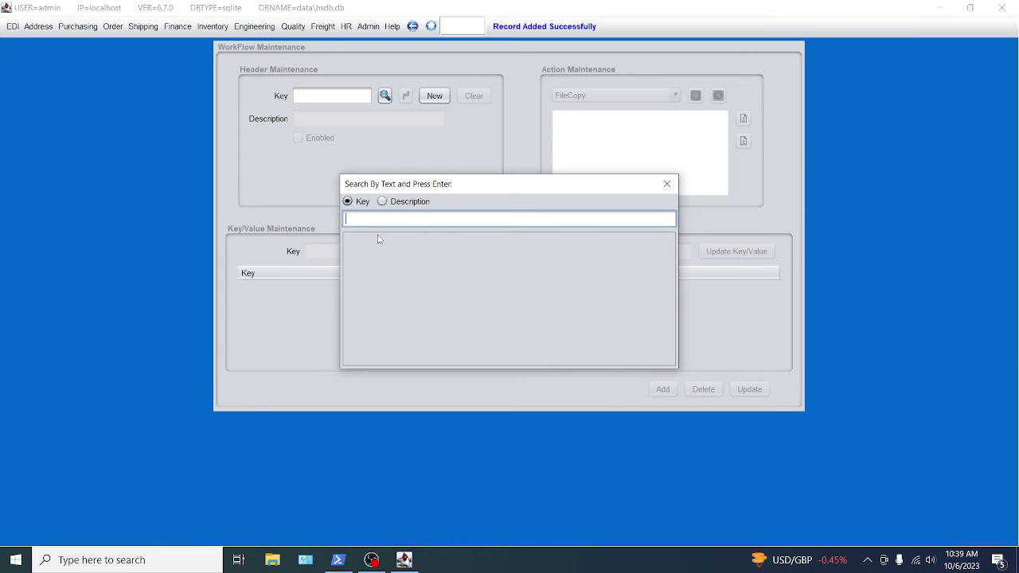
key(Return)
double_click(358, 253)
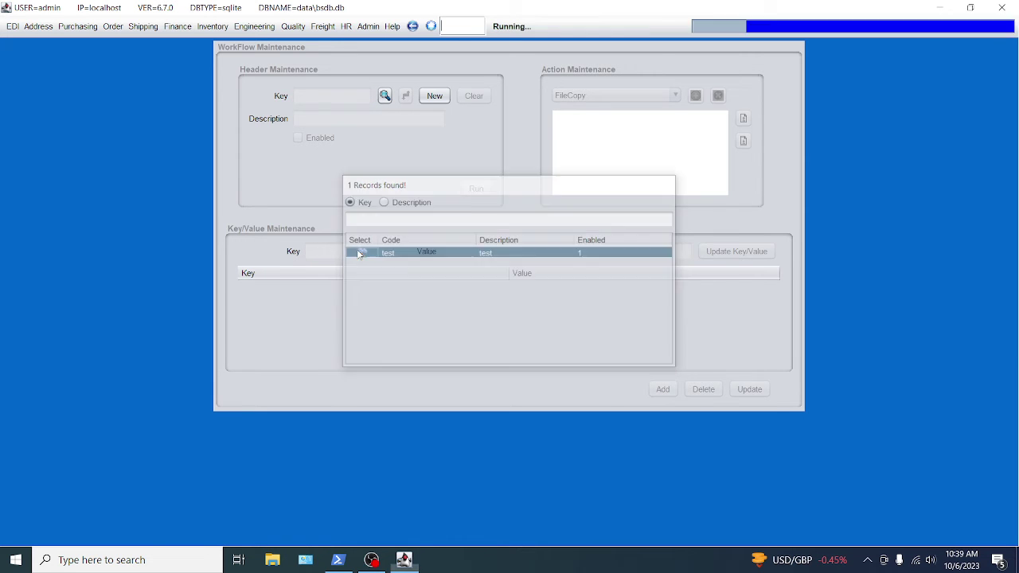
click(571, 118)
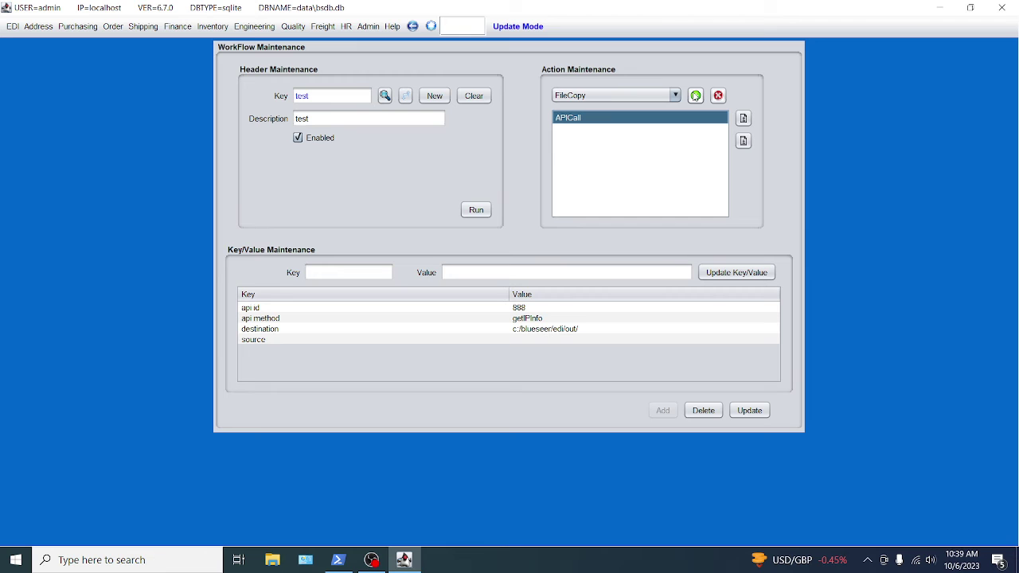
Change the APICall destination to c:/blueseer/edi/out/myapi.txt.
click(557, 329)
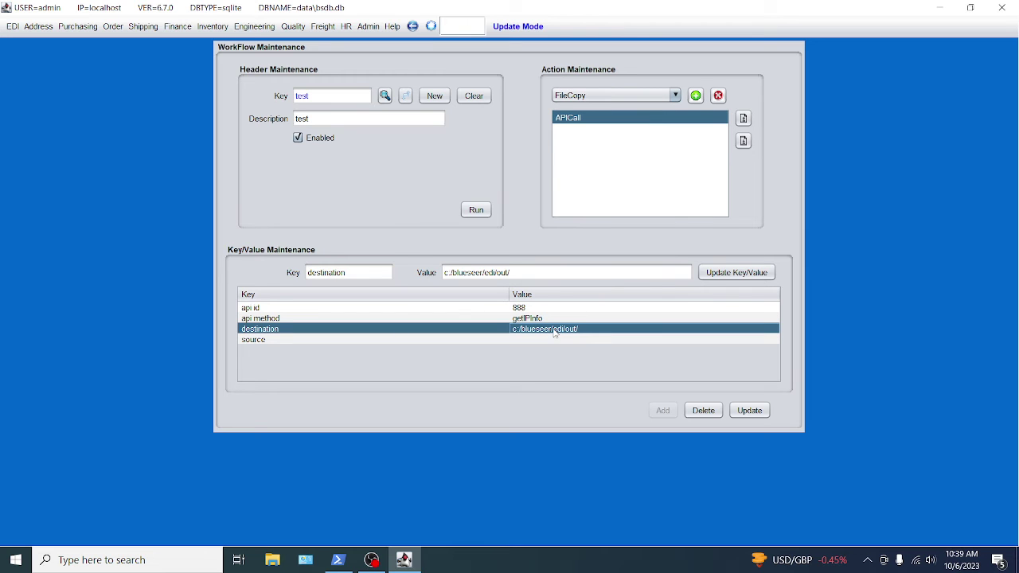
click(528, 273)
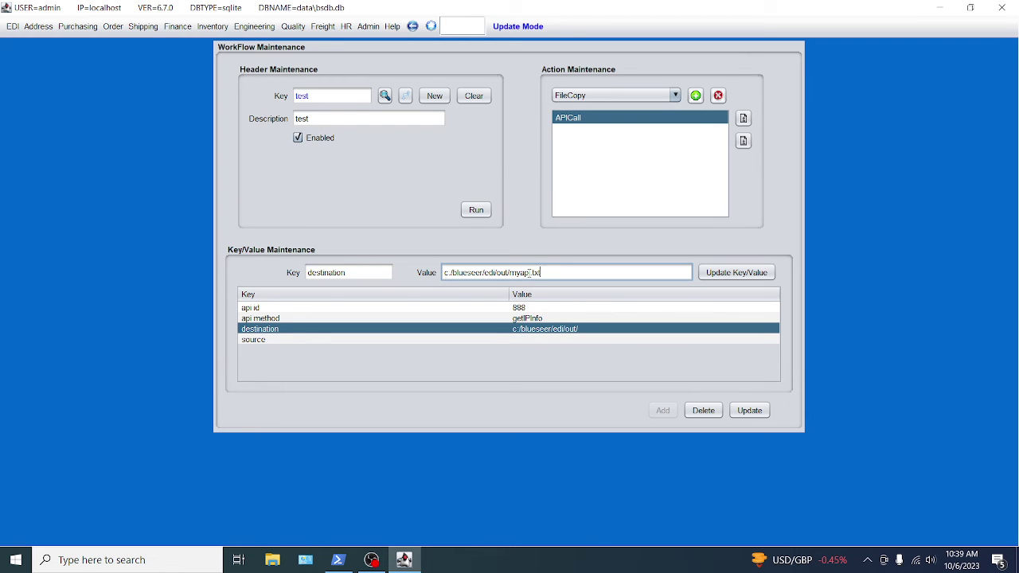
text(myapi.txt)
click(736, 273)
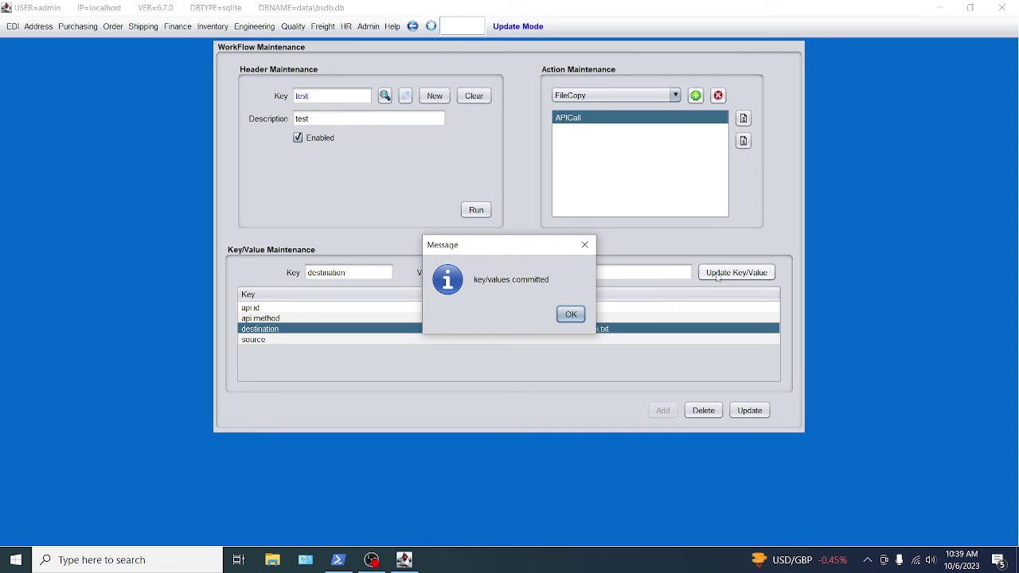
click(571, 314)
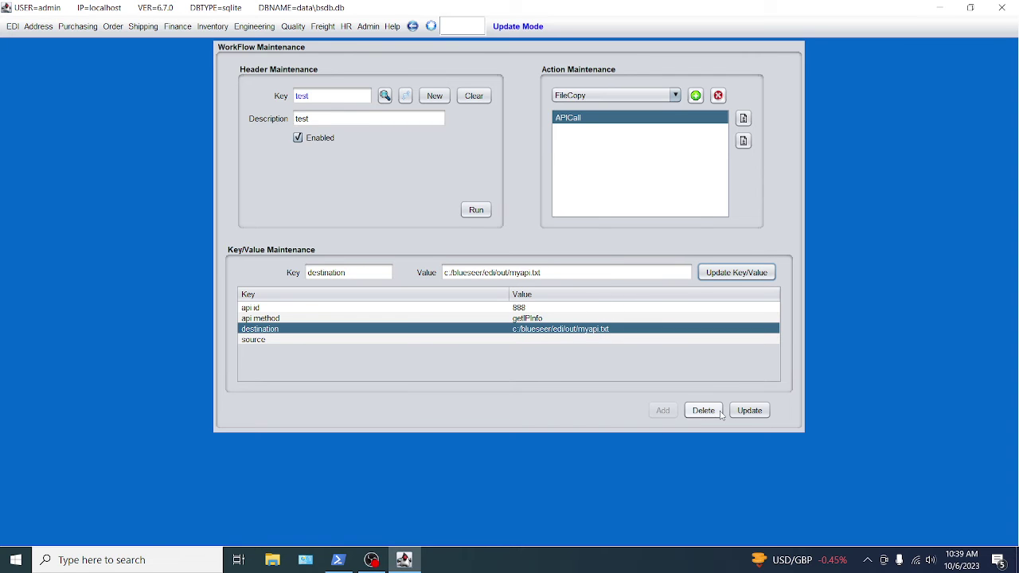
Update and reload the test workflow, then copy the destination path.
click(750, 410)
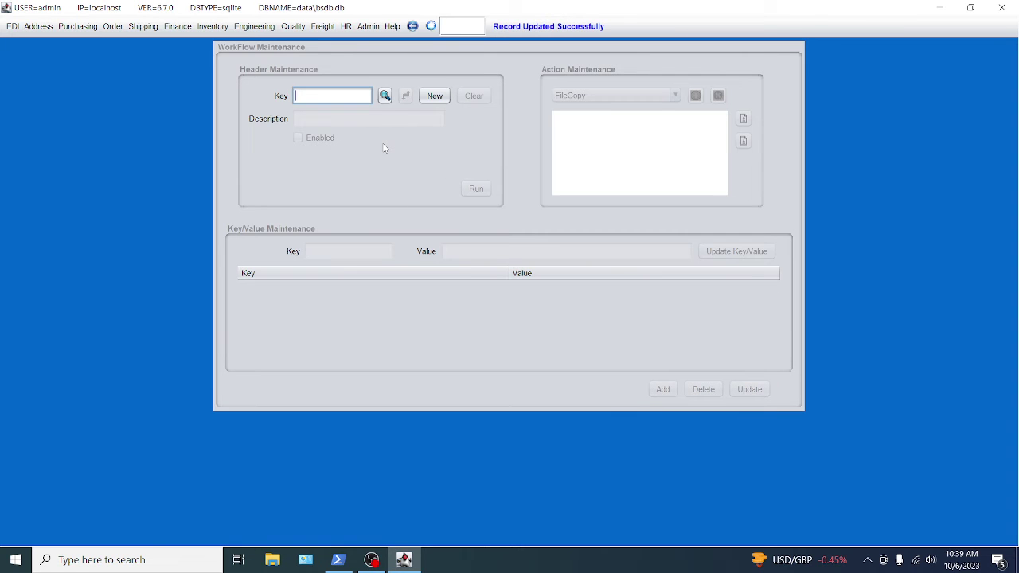
key(Return)
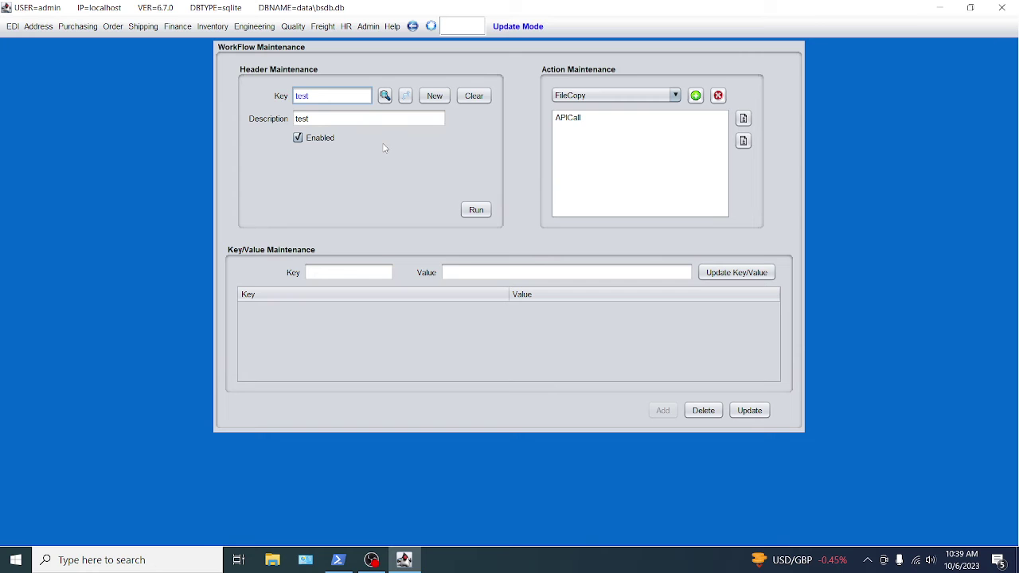
click(568, 119)
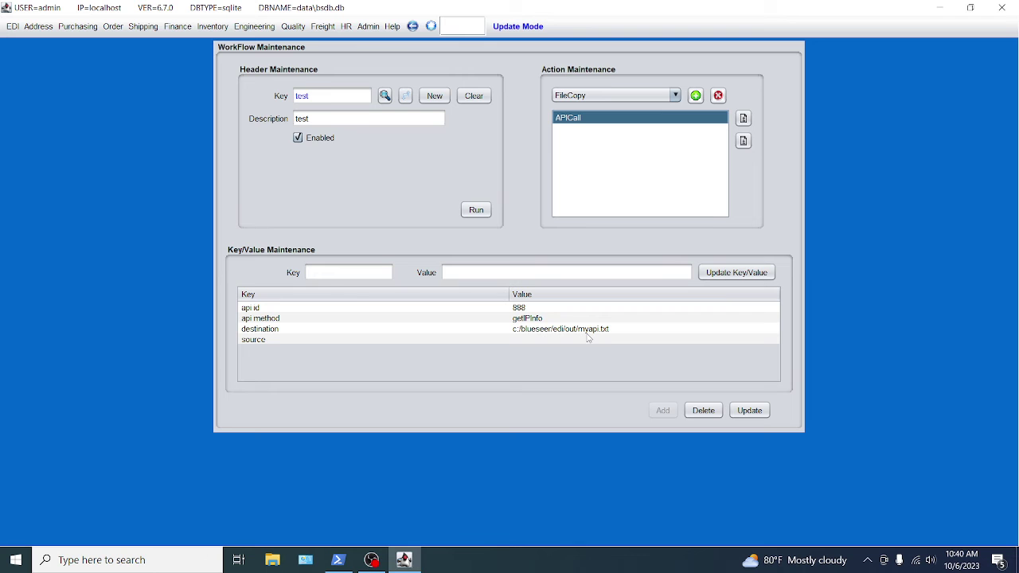
click(617, 330)
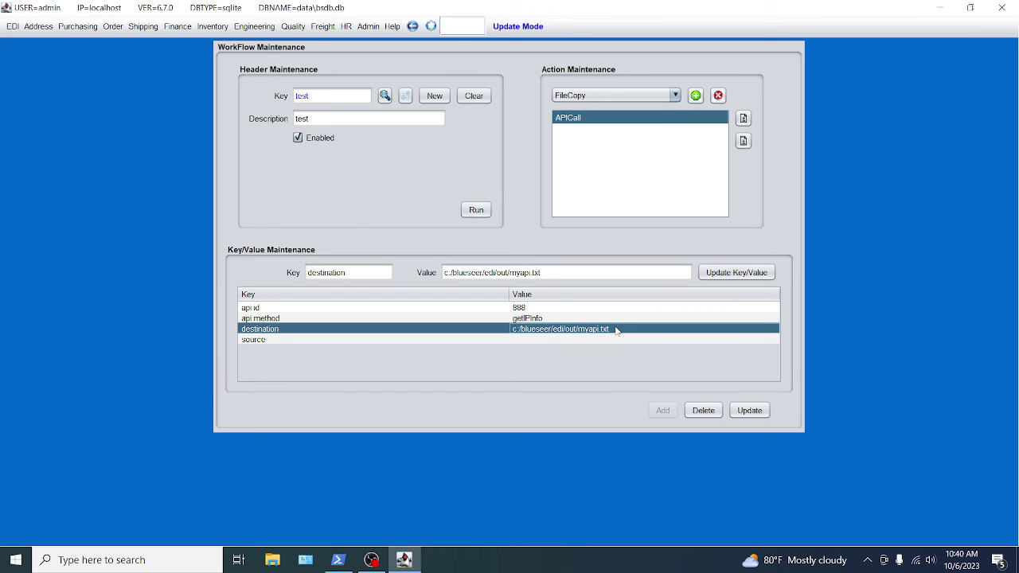
drag(558, 273, 440, 272)
key(ctrl+c)
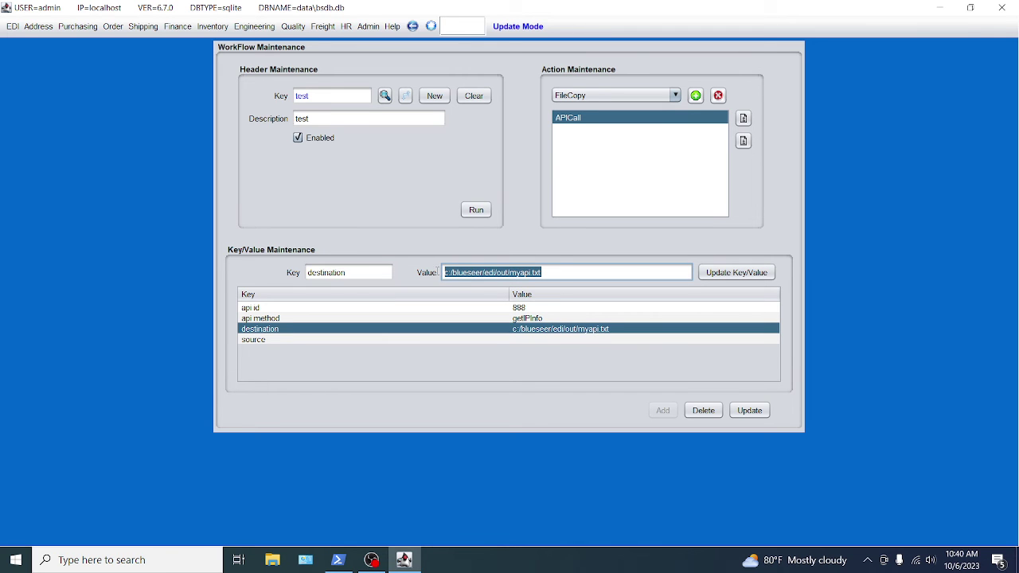
click(599, 116)
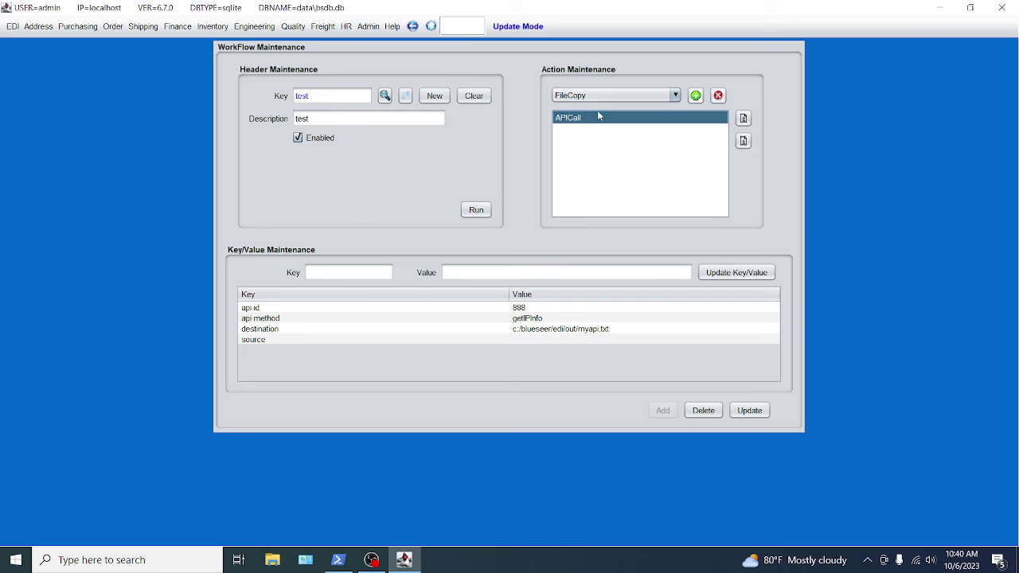
Add a FileCopy action after APICall in the test workflow.
click(608, 96)
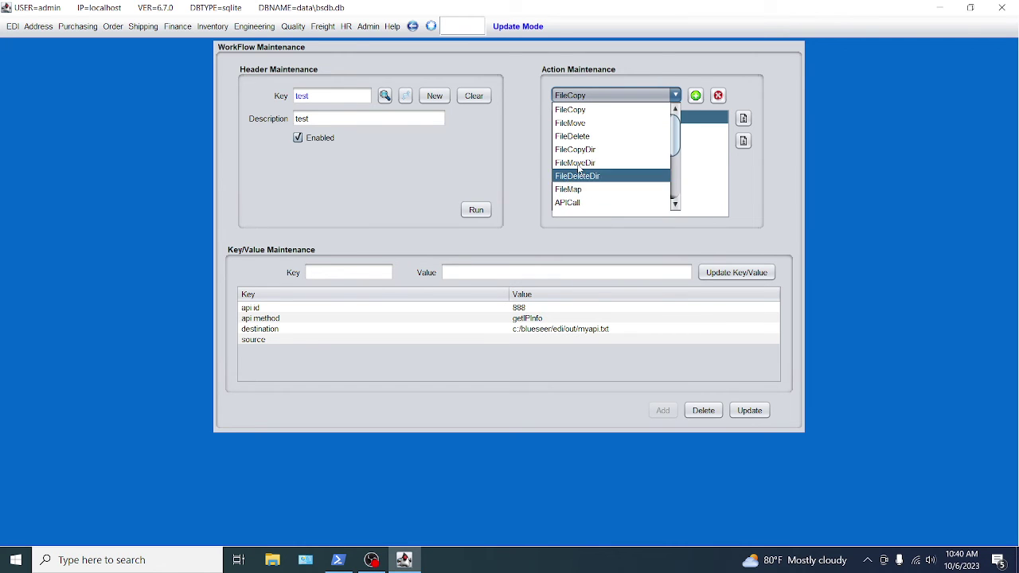
click(577, 113)
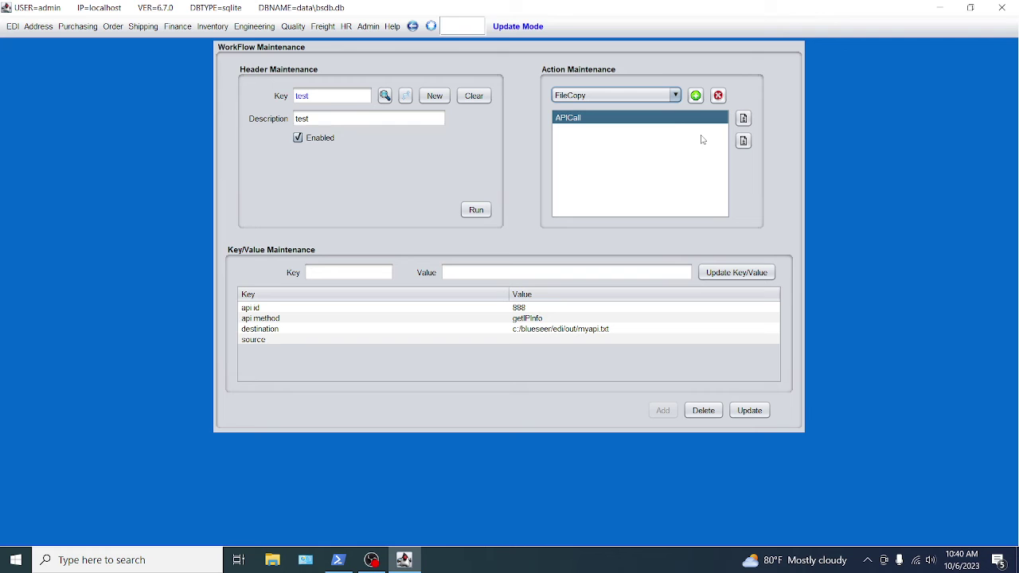
click(695, 96)
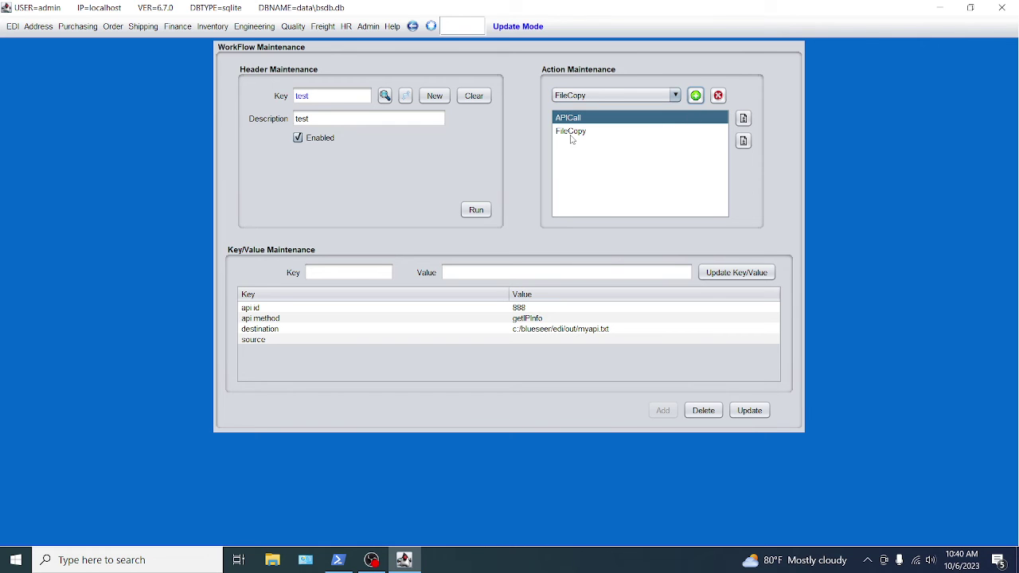
click(571, 132)
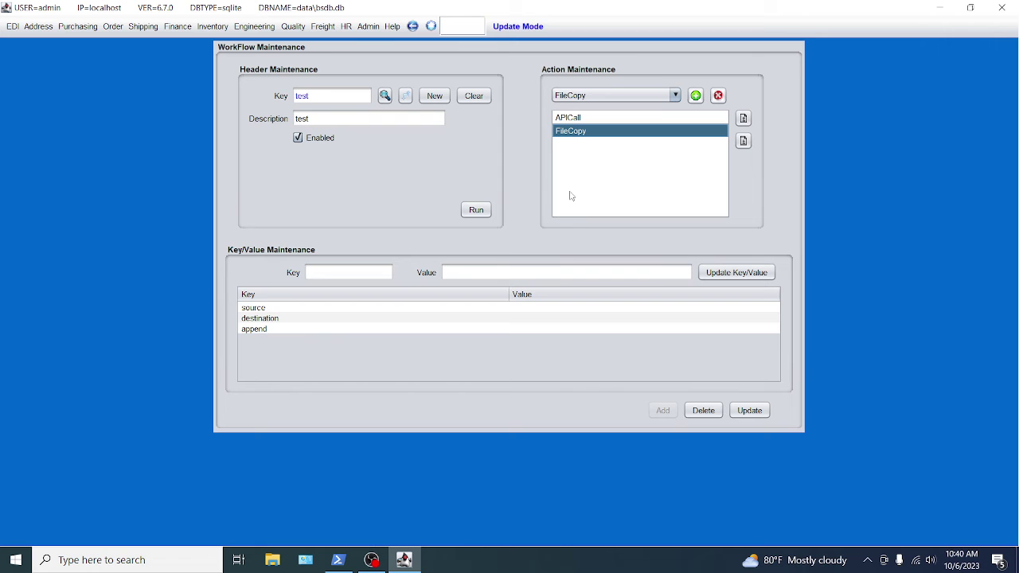
Set the FileCopy source to c:/blueseer/edi/out/myapi.txt.
click(471, 309)
click(463, 272)
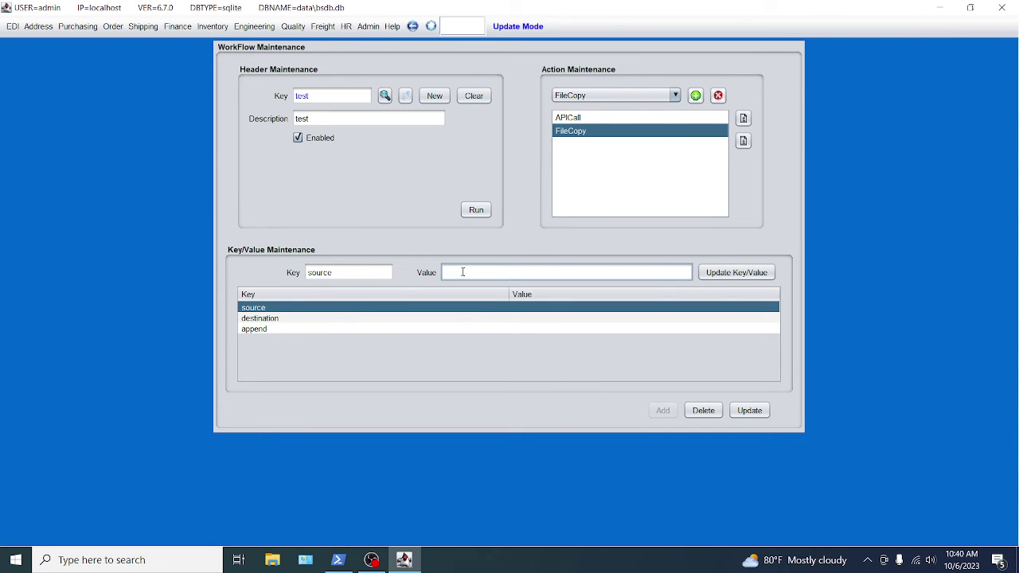
key(ctrl+v)
click(482, 320)
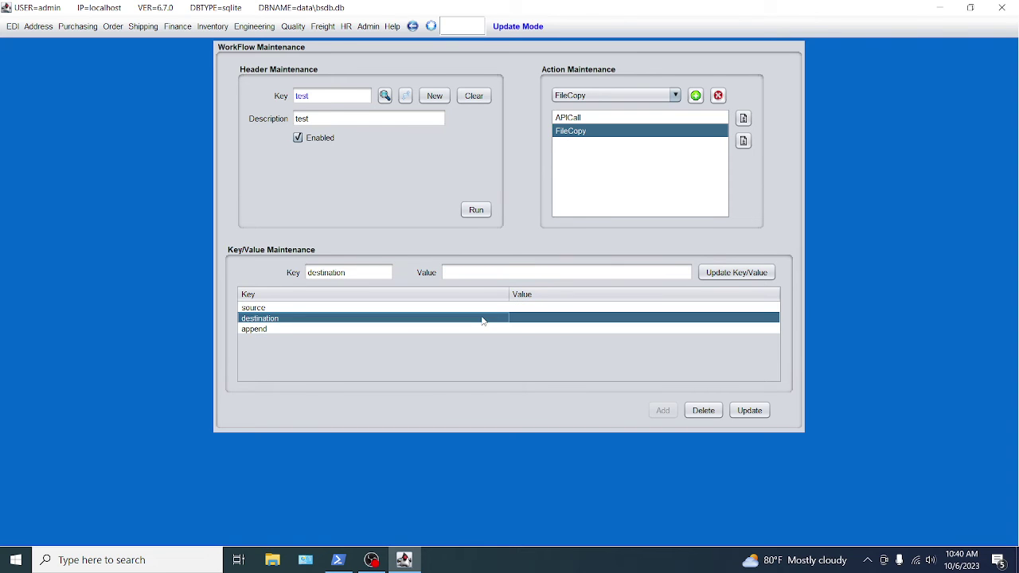
click(517, 309)
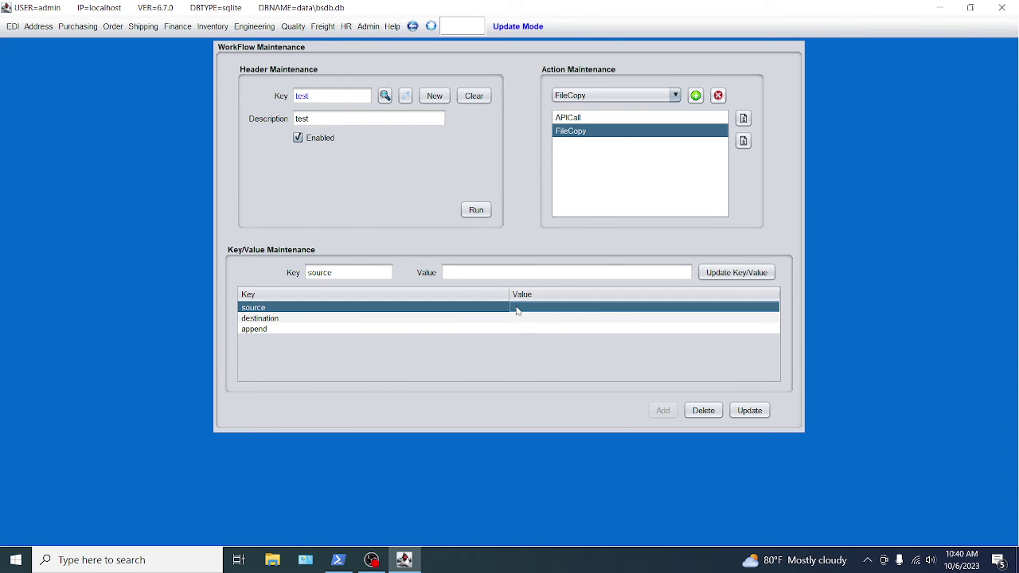
click(474, 272)
key(ctrl+v)
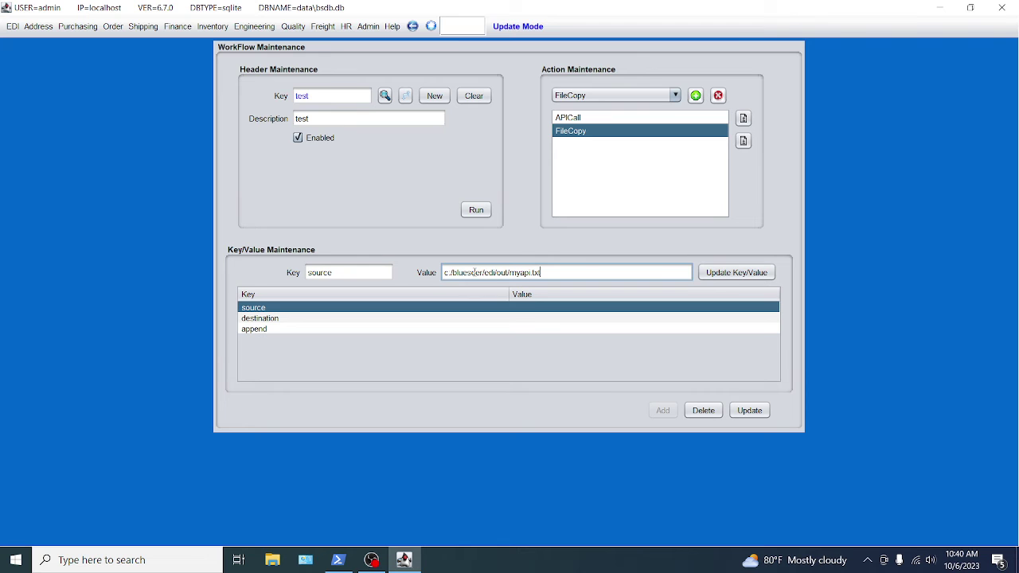
click(723, 275)
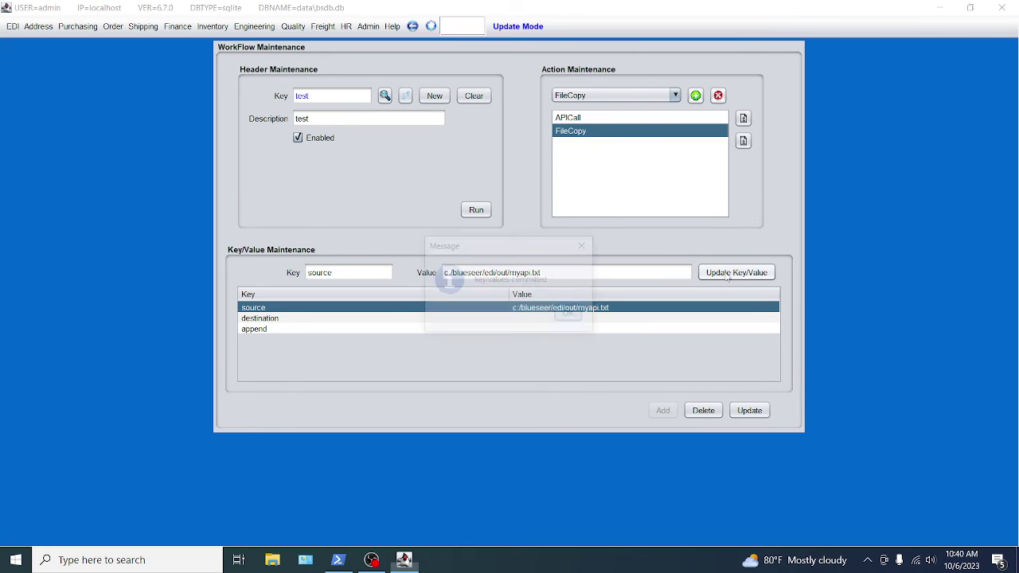
click(578, 316)
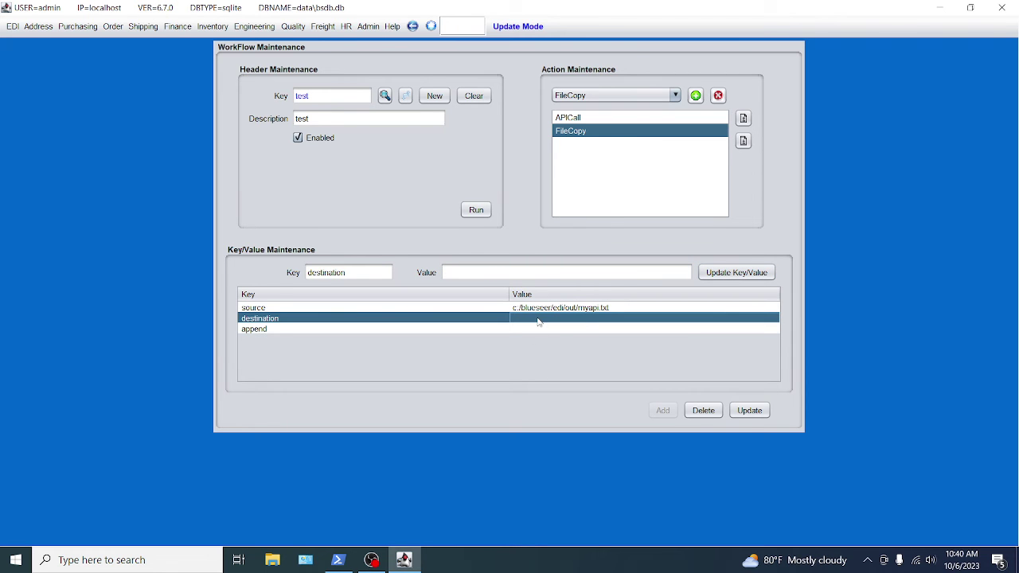
Paste the same myapi.txt path as the FileCopy destination value.
click(483, 273)
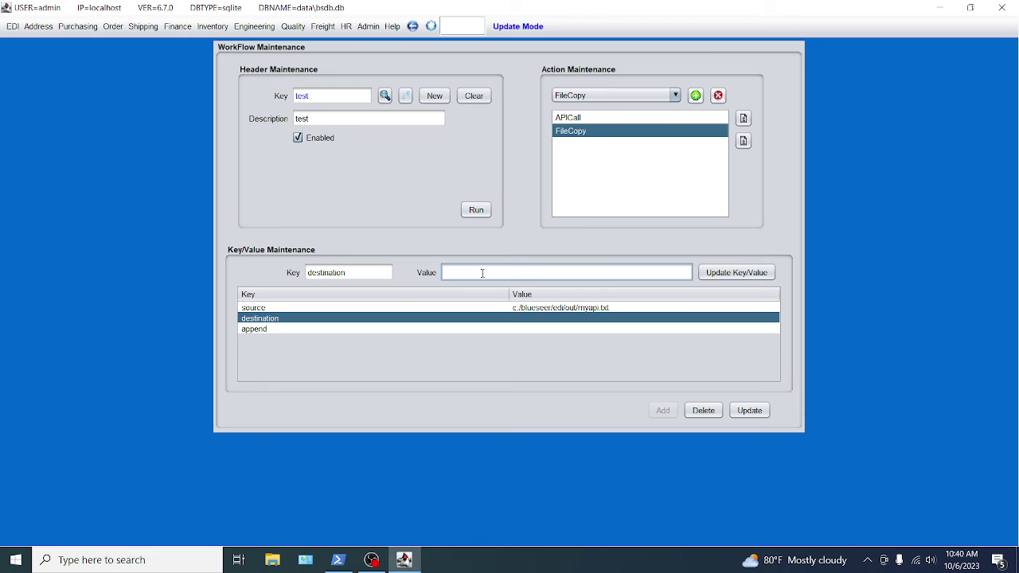
key(ctrl+v)
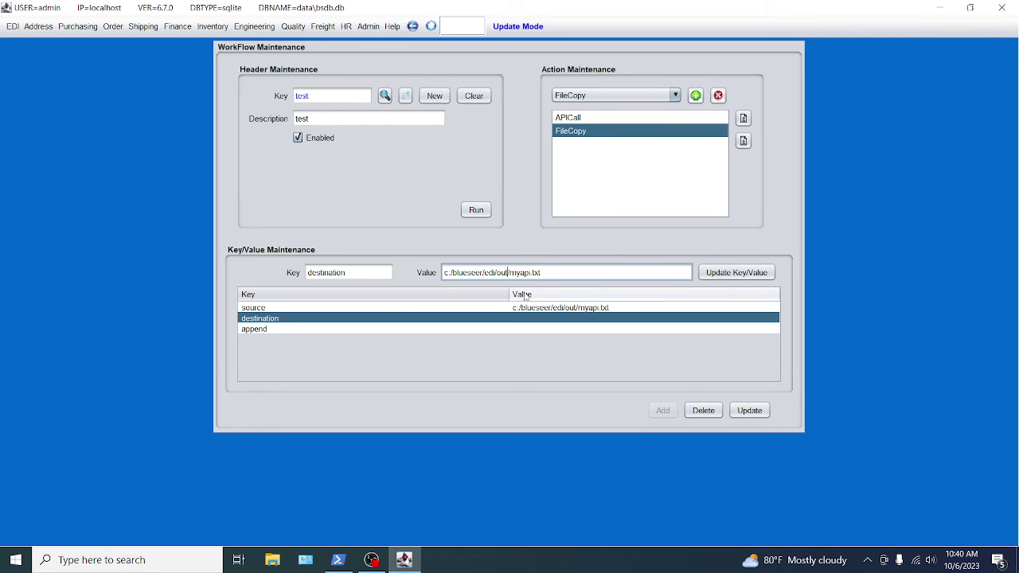
click(271, 567)
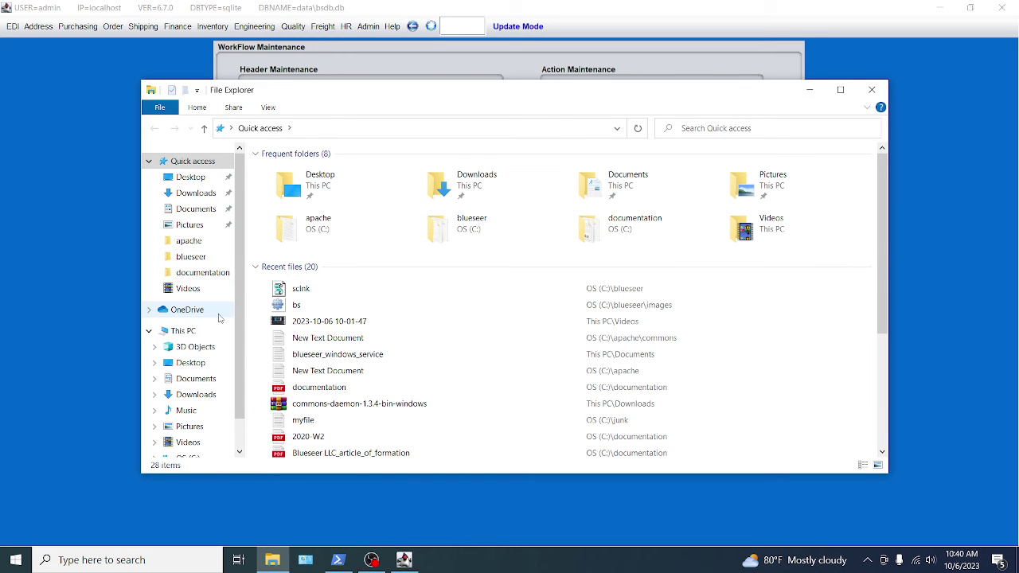
Browse to C:\blueseer\edi, look inside the outarch folder, then return to BlueSeer.
click(179, 331)
double_click(274, 311)
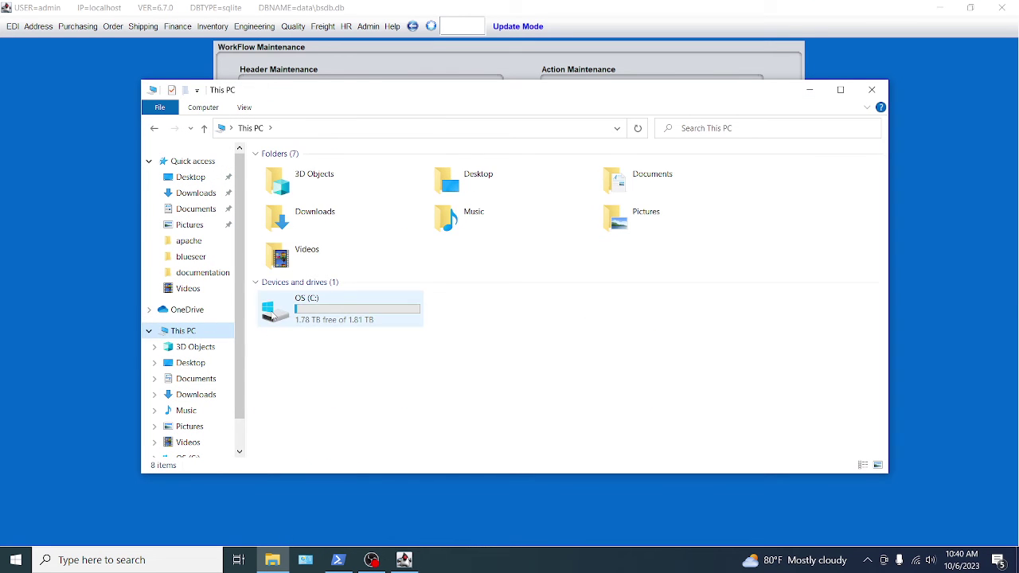
click(275, 199)
double_click(274, 199)
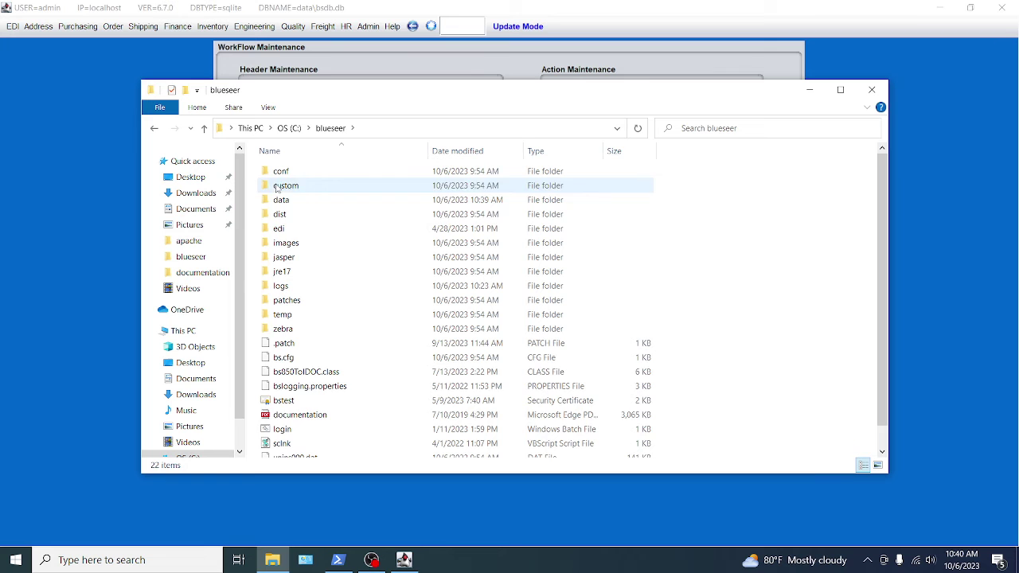
double_click(278, 229)
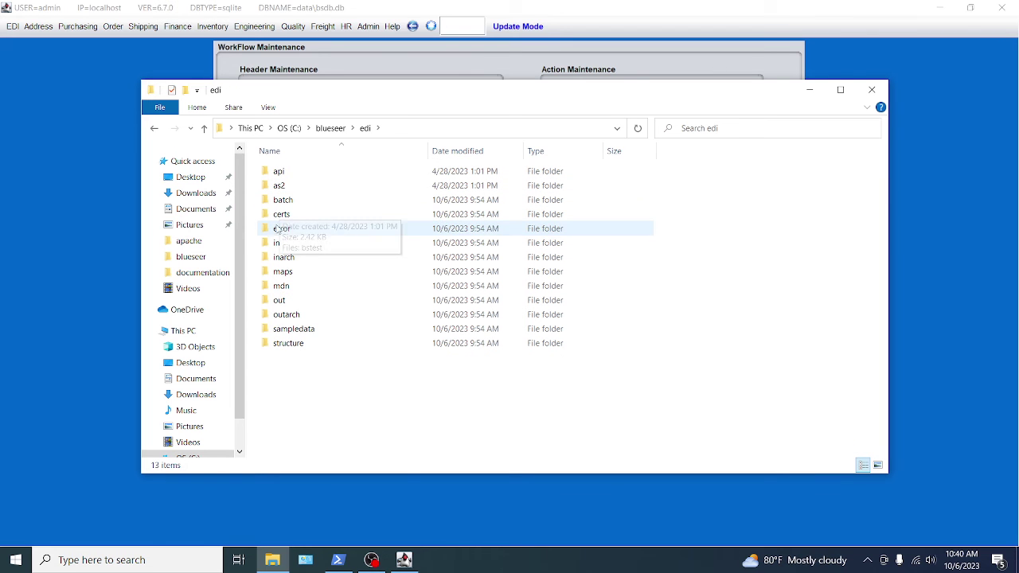
double_click(274, 313)
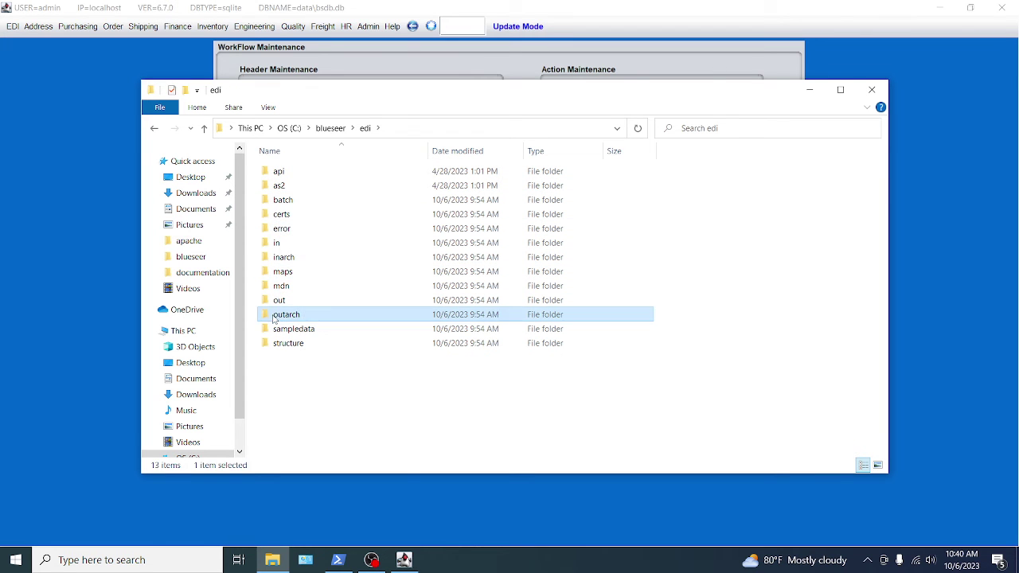
click(365, 131)
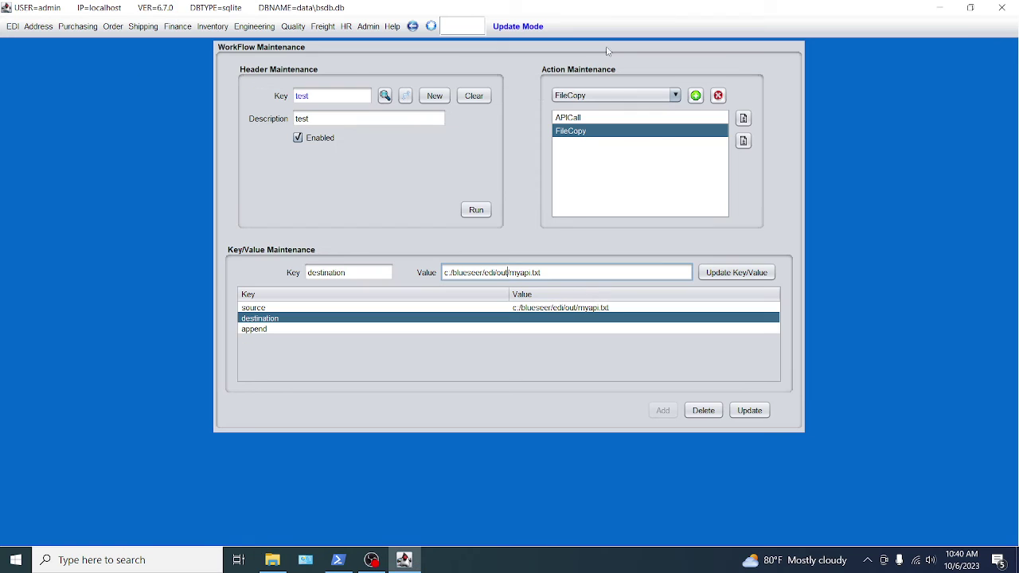
click(610, 49)
Change the FileCopy destination to c:/blueseer/edi/outarch/myapi.txt.
text(arch)
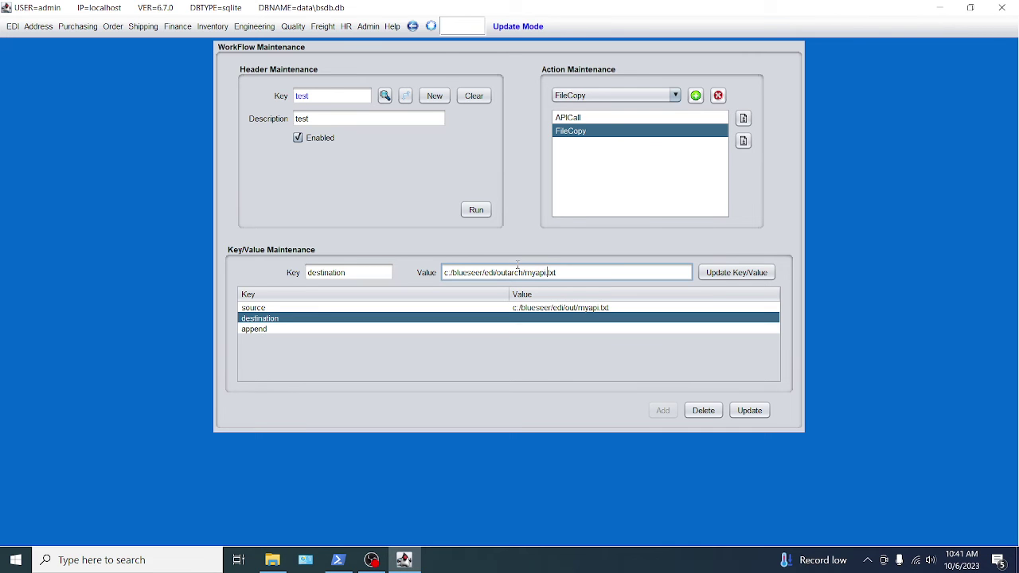
click(751, 272)
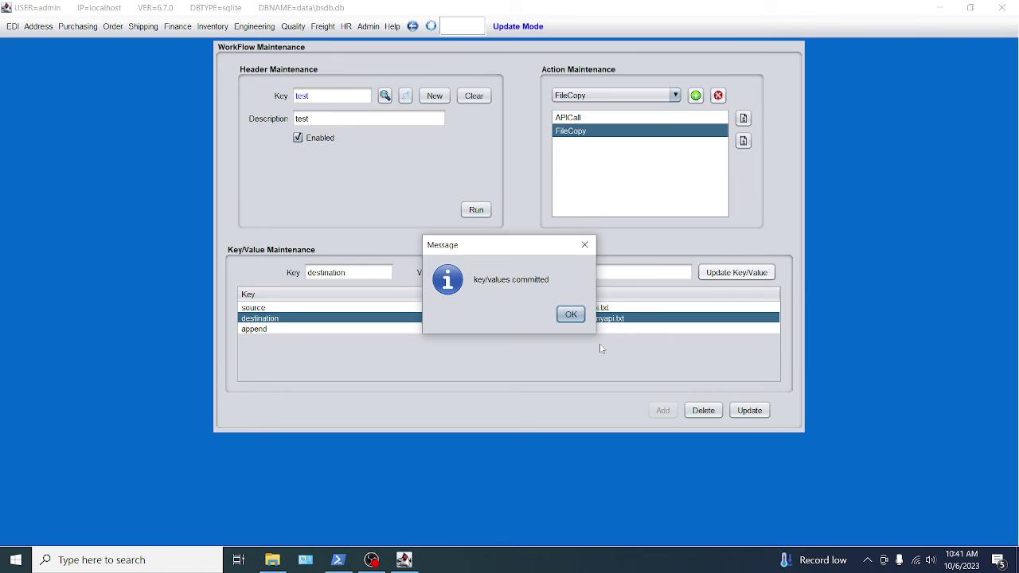
click(572, 315)
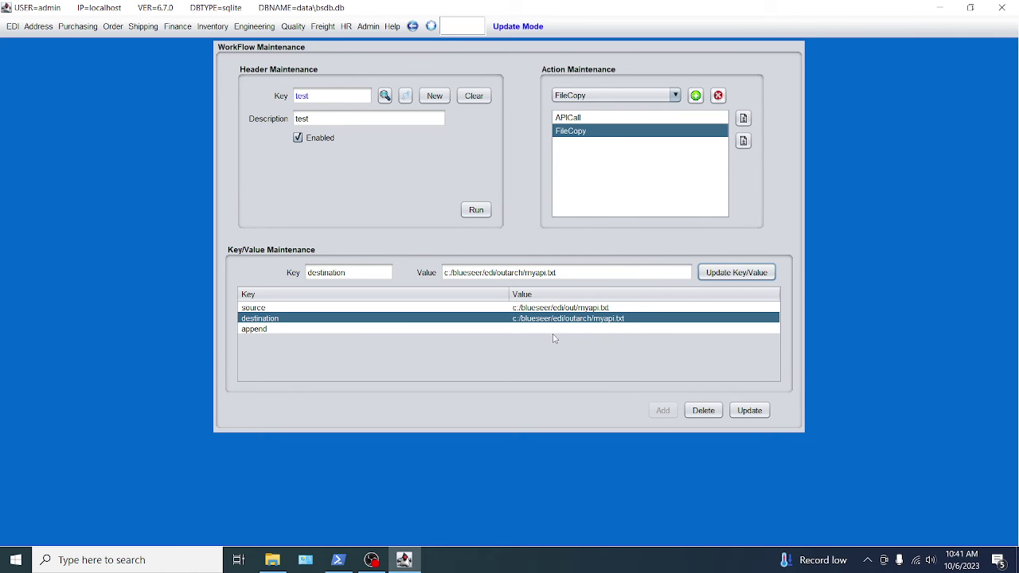
Set FileCopy's append value to no and save the test workflow.
click(549, 329)
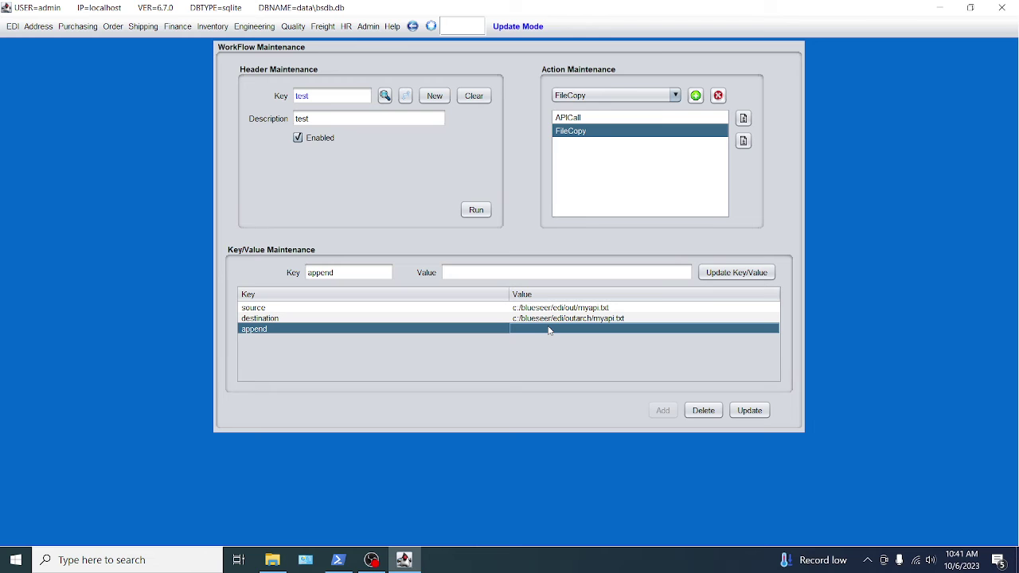
click(498, 270)
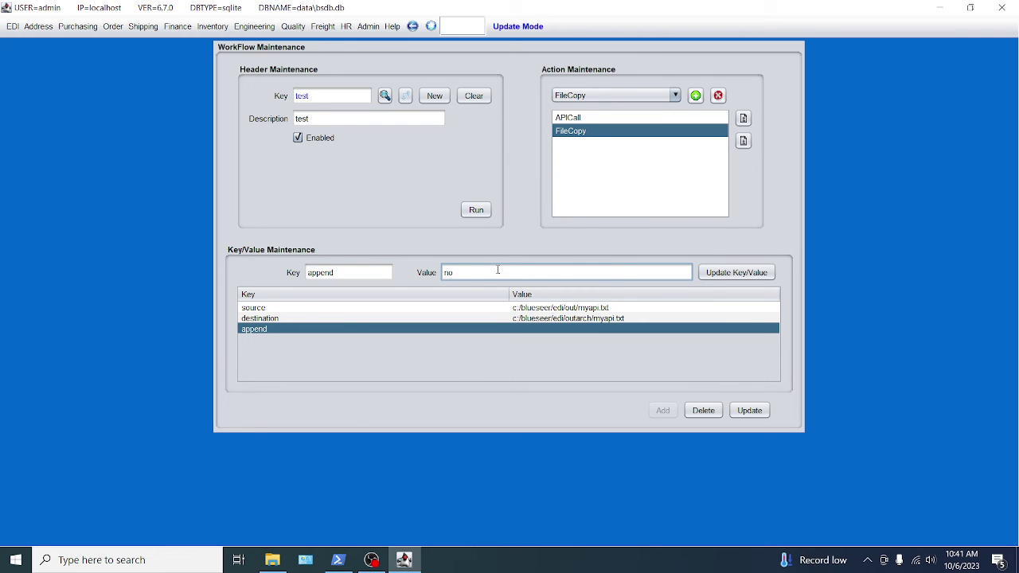
click(728, 272)
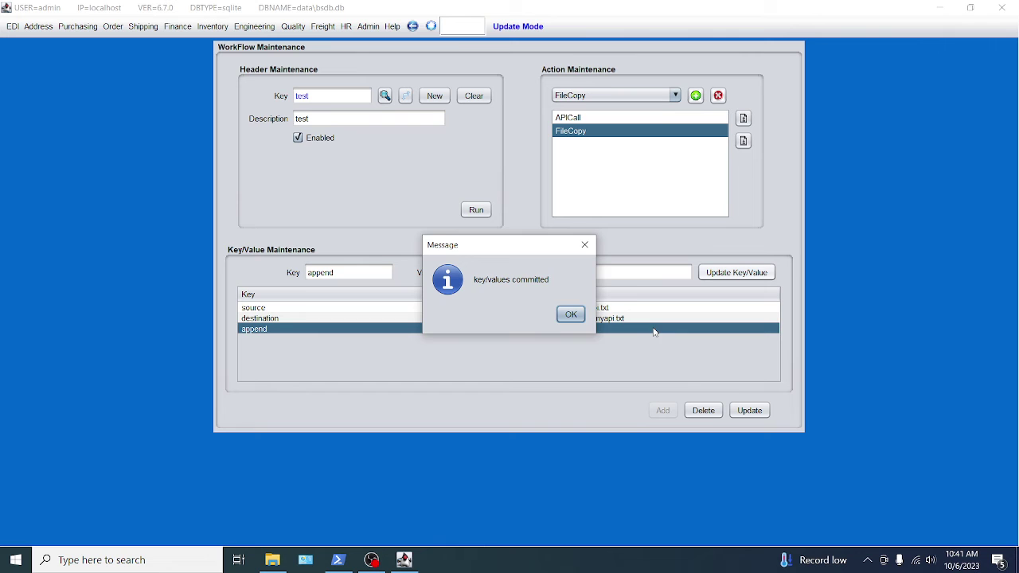
click(571, 313)
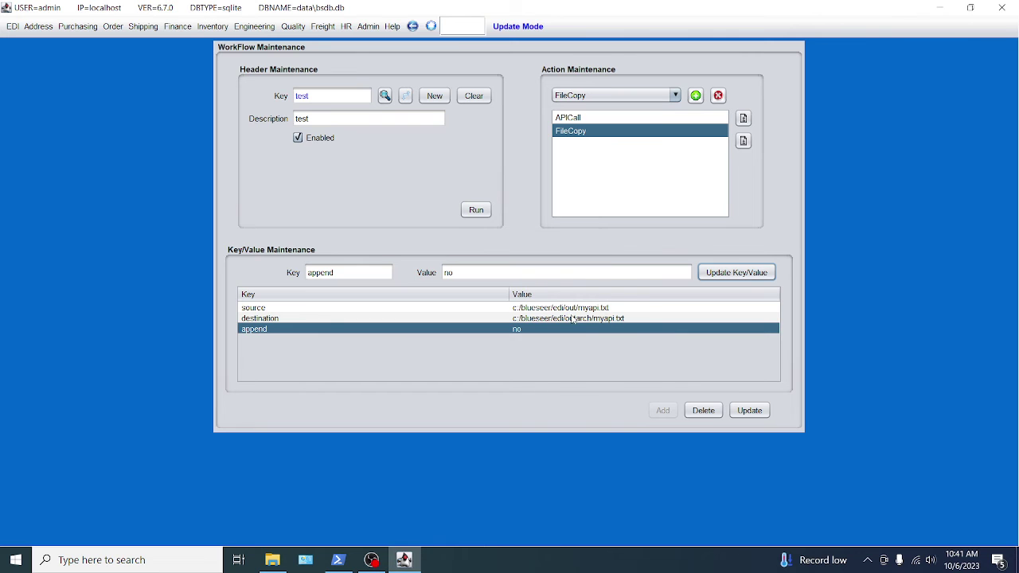
click(749, 411)
Reload workflow test and review the FileCopy action's key values.
text(test)
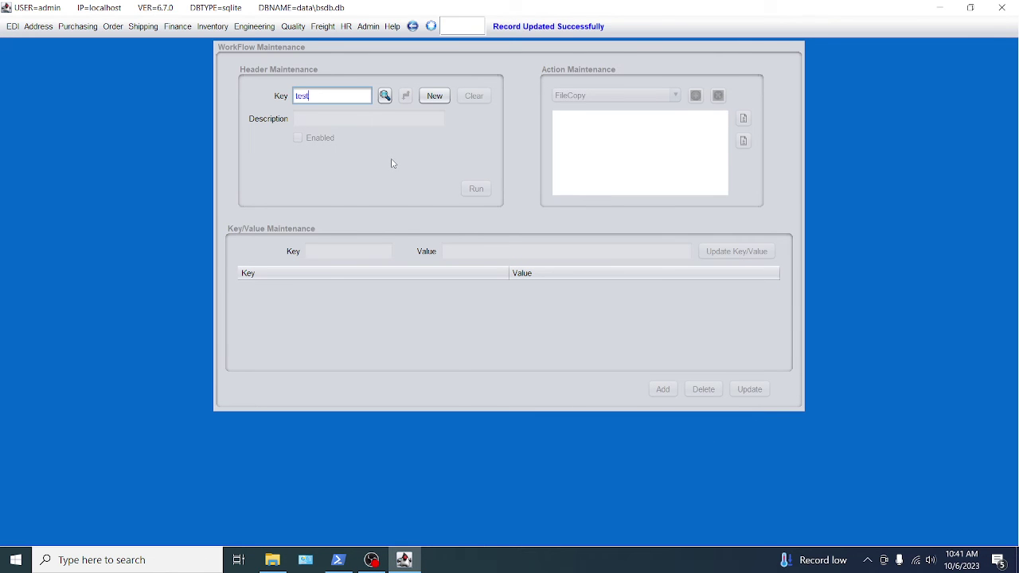
key(Return)
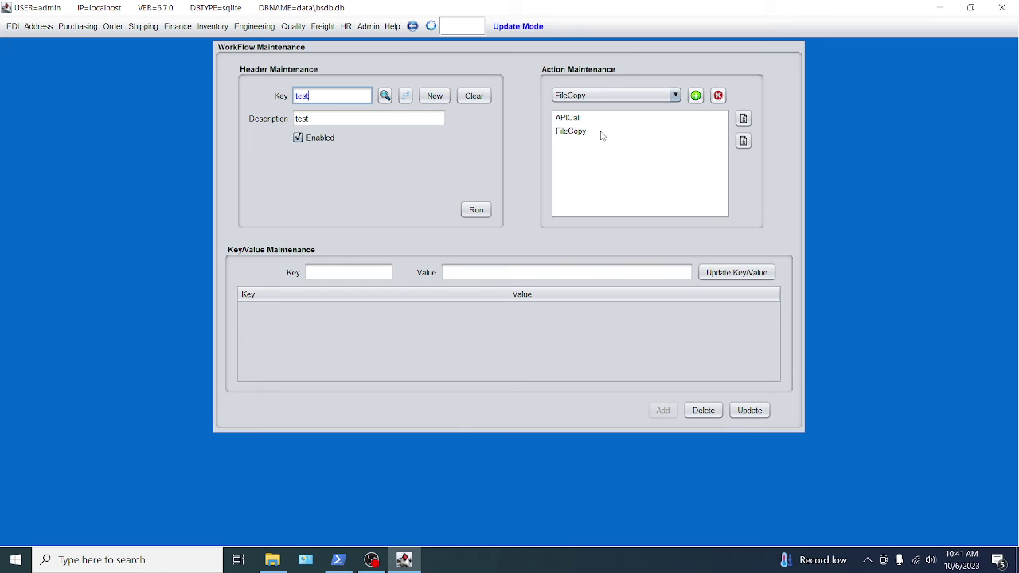
click(571, 120)
click(572, 133)
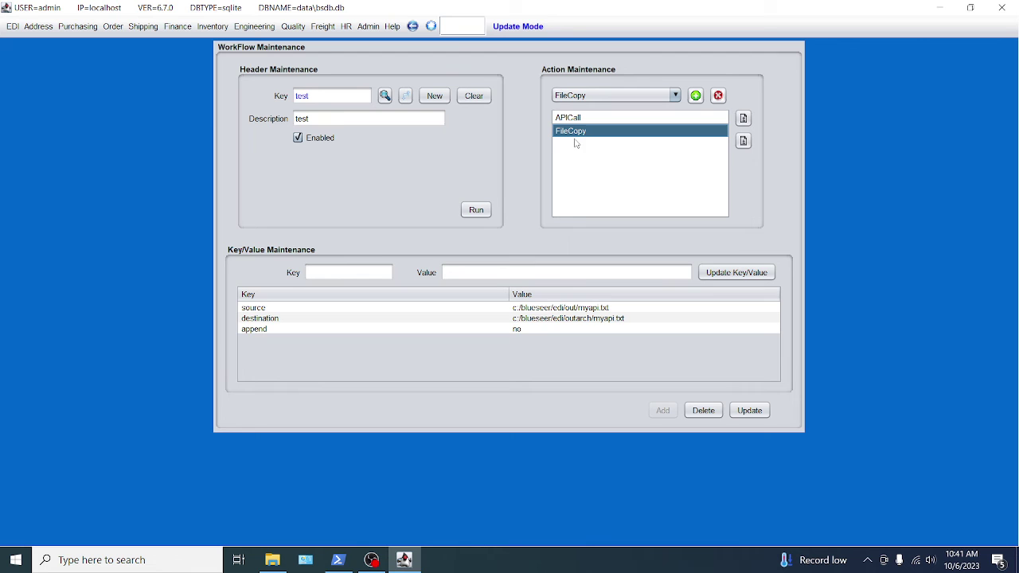
click(272, 560)
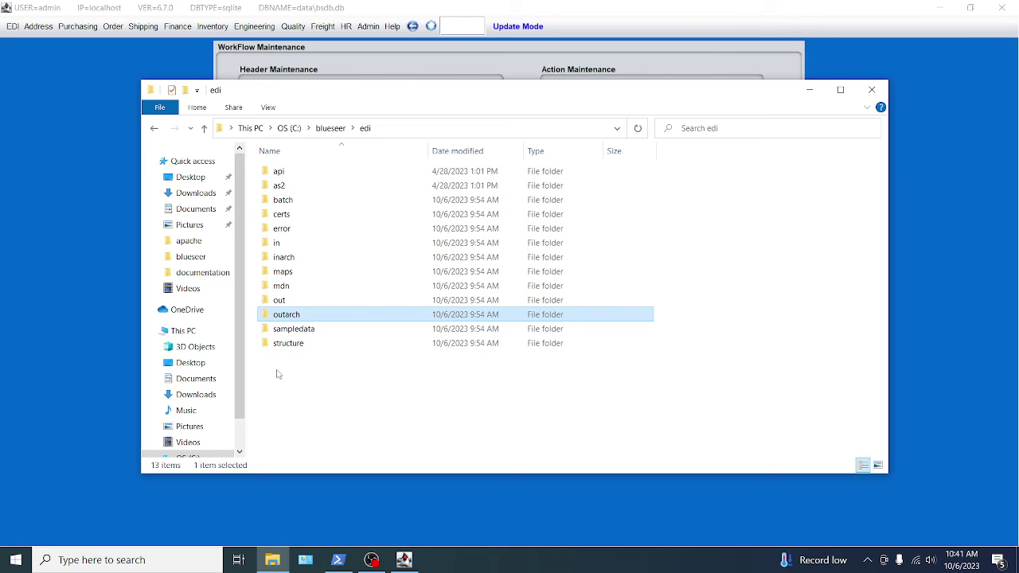
Create a new folder named temp inside C:\blueseer\edi, then return to BlueSeer.
right_click(278, 371)
mouse_move(327, 341)
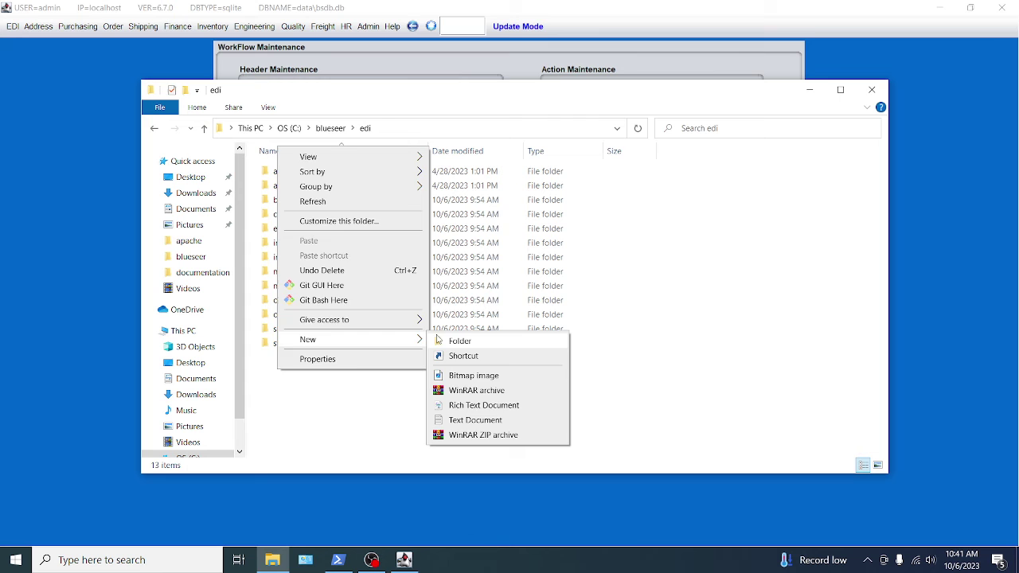
click(446, 341)
text(temp)
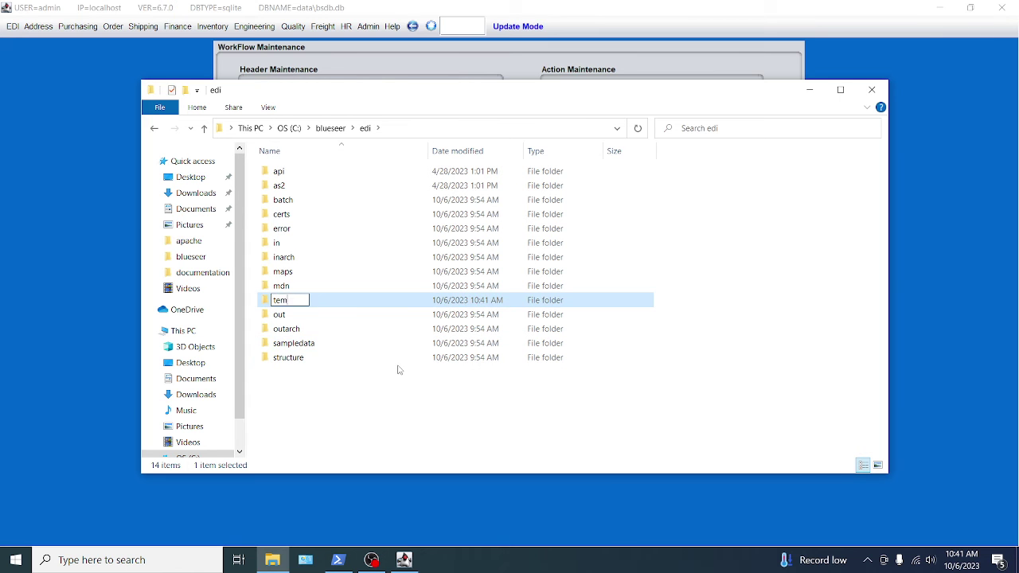
key(Return)
click(364, 402)
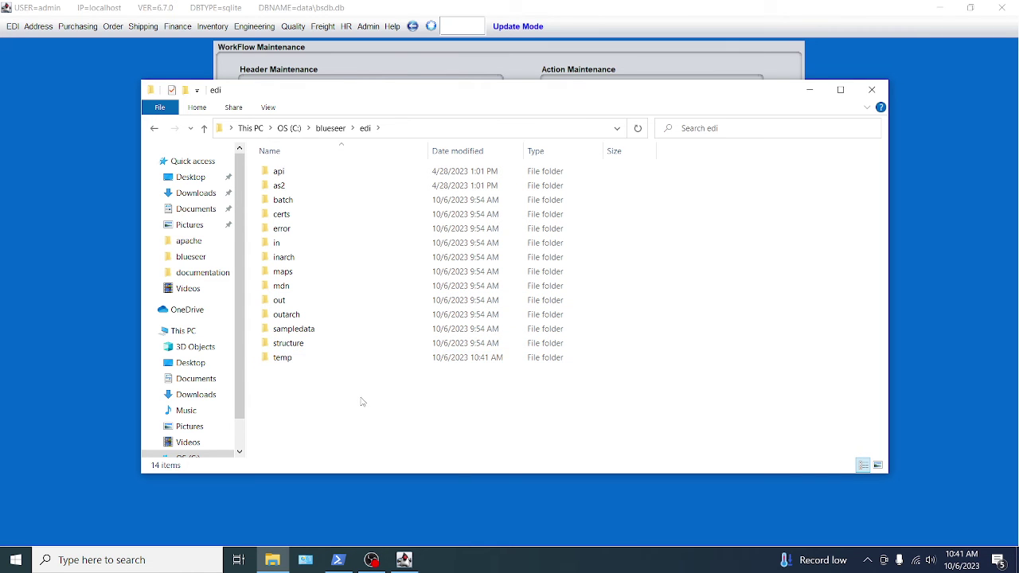
click(571, 51)
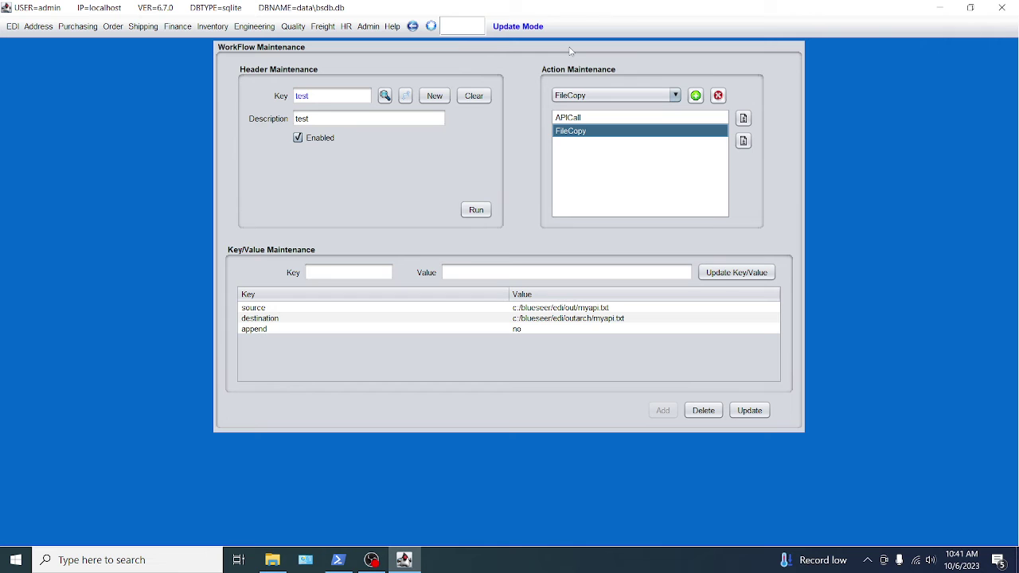
Add a FileMove action and paste the myapi.txt path in out as its source.
click(674, 96)
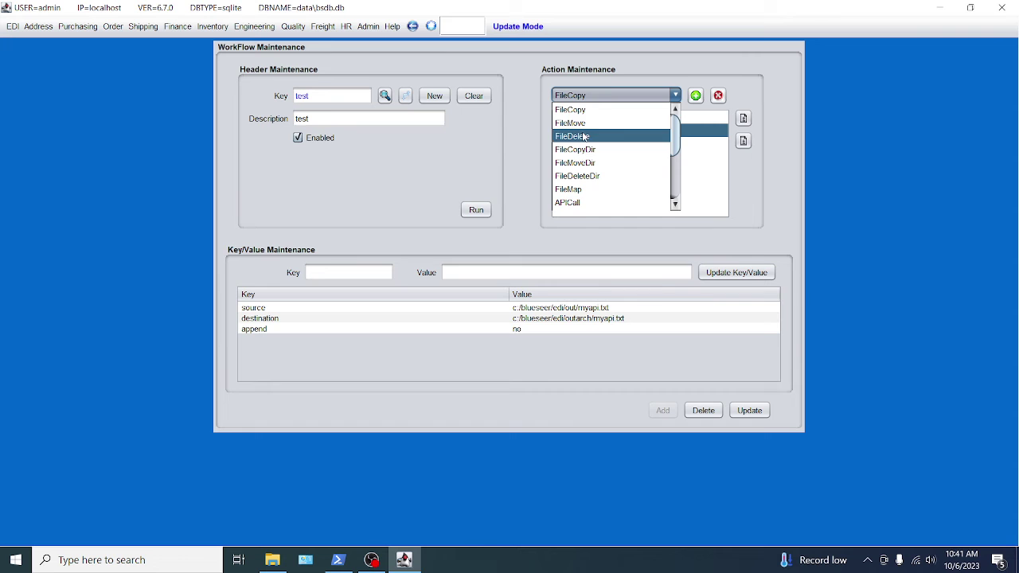
click(659, 119)
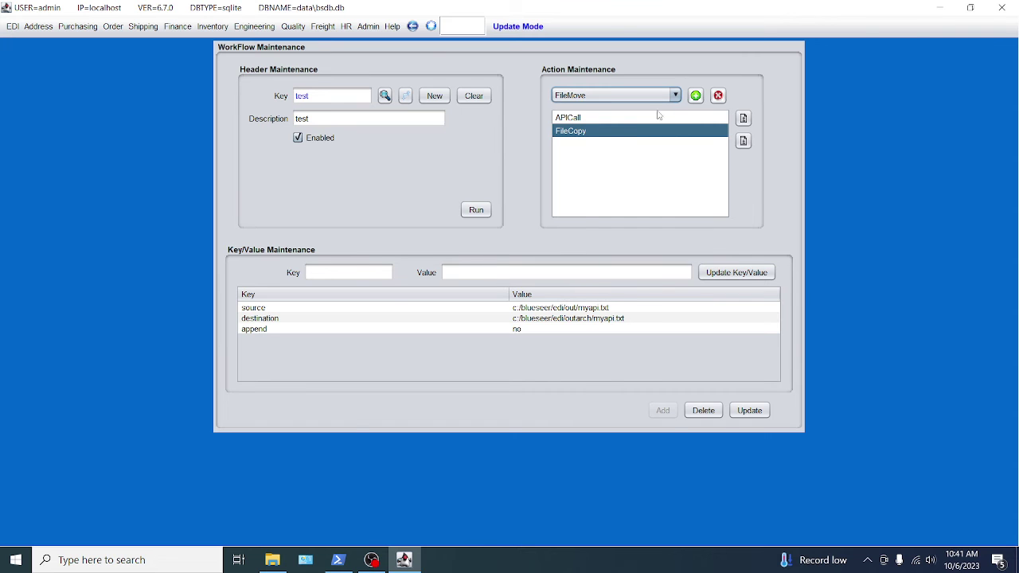
click(696, 95)
click(582, 146)
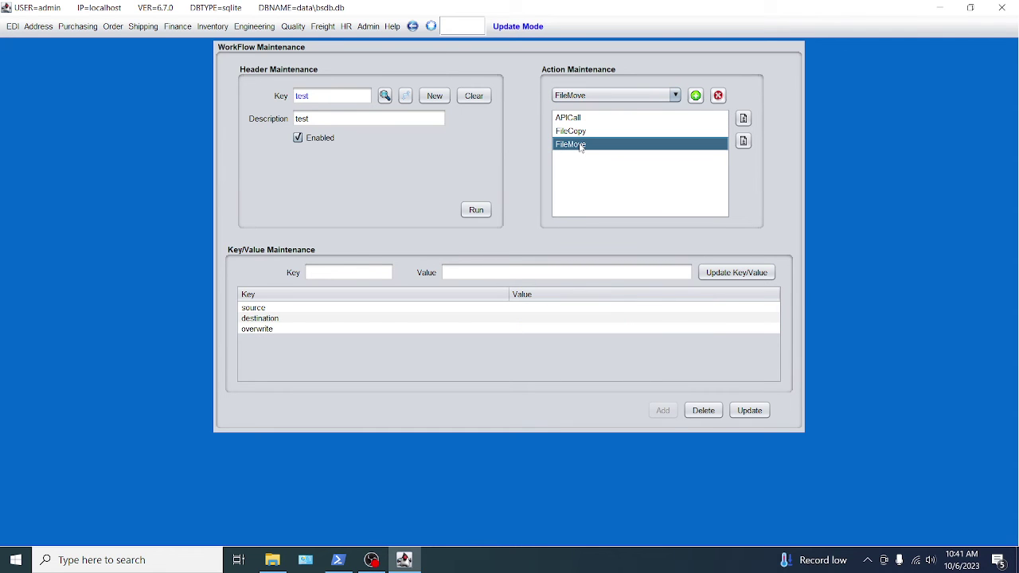
click(509, 310)
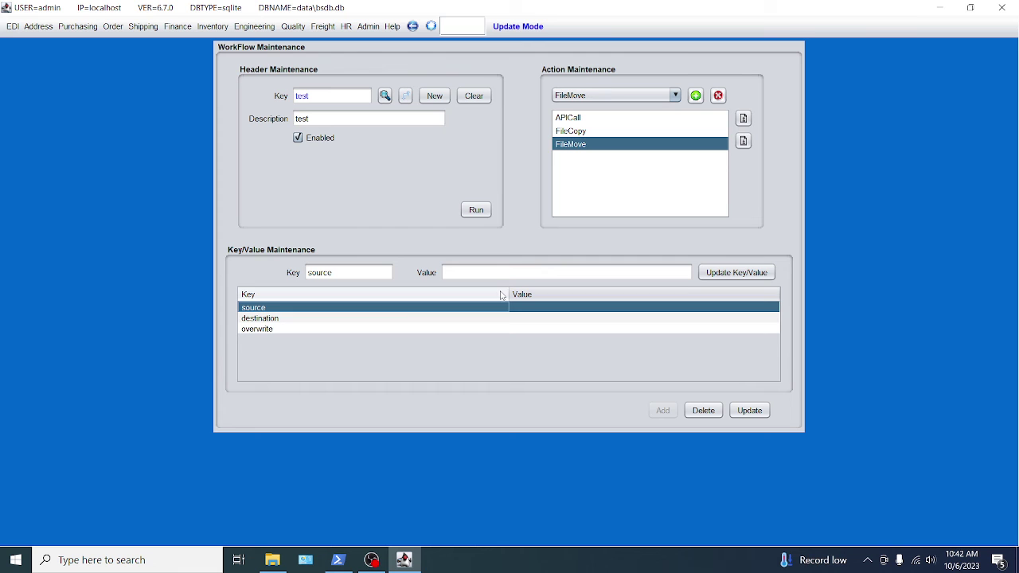
click(495, 273)
text(c:/blueseer/edi/out/myapi.txt)
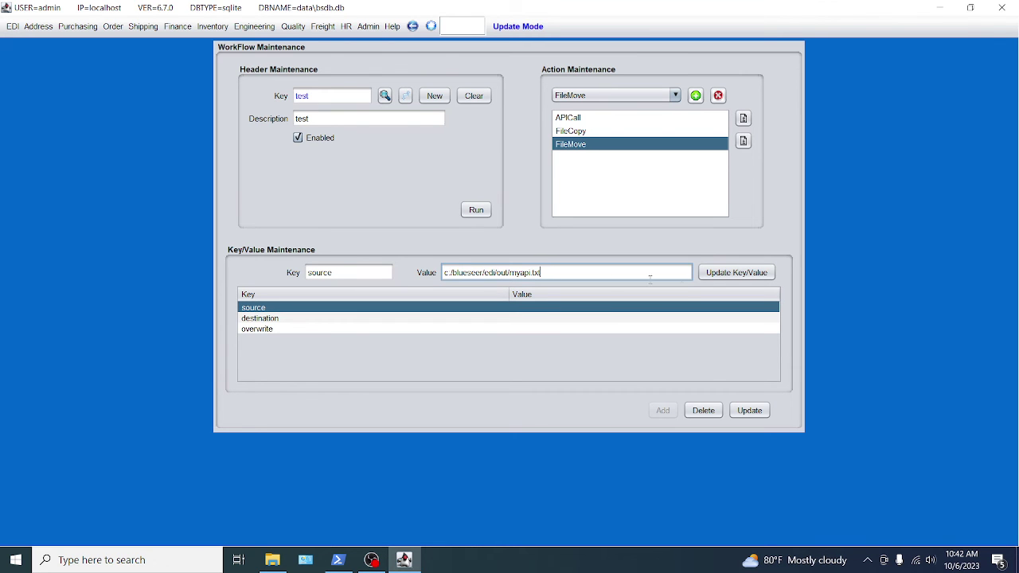
click(737, 272)
click(570, 315)
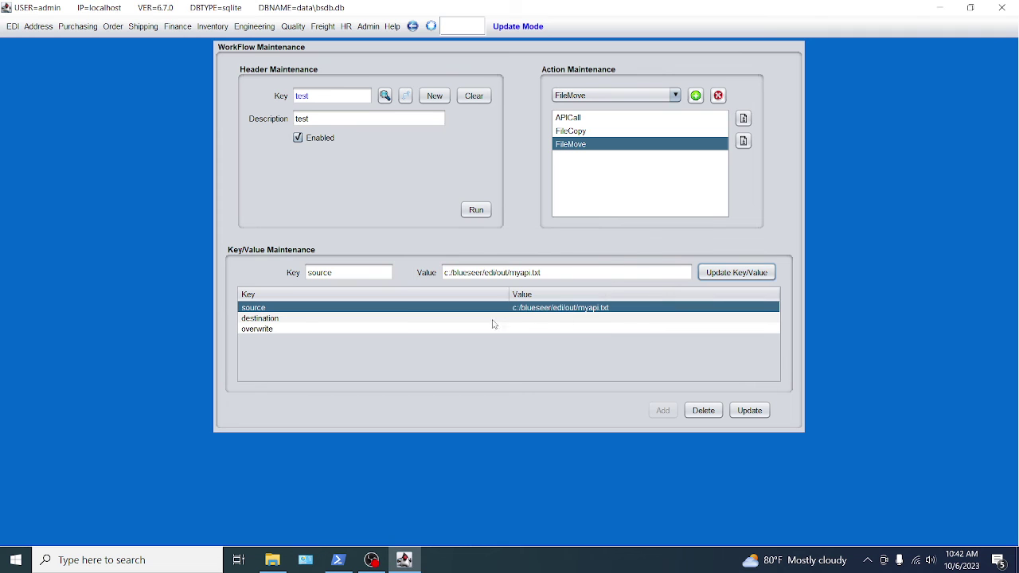
Set the FileMove destination to c:/blueseer/edi/temp/myapi.txt.
click(539, 319)
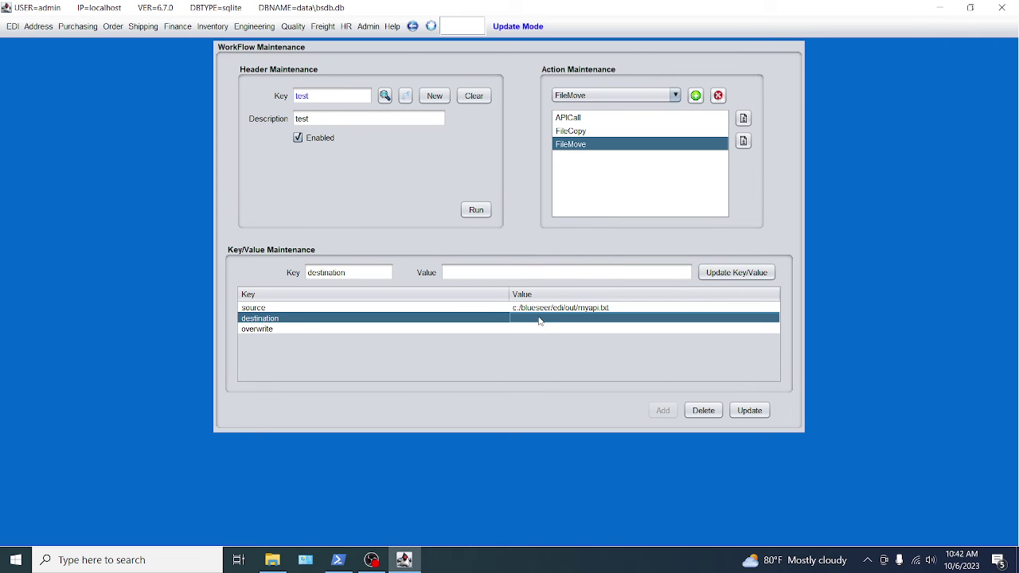
click(495, 273)
text(c:/blueseer/edi/out/myapi.txt)
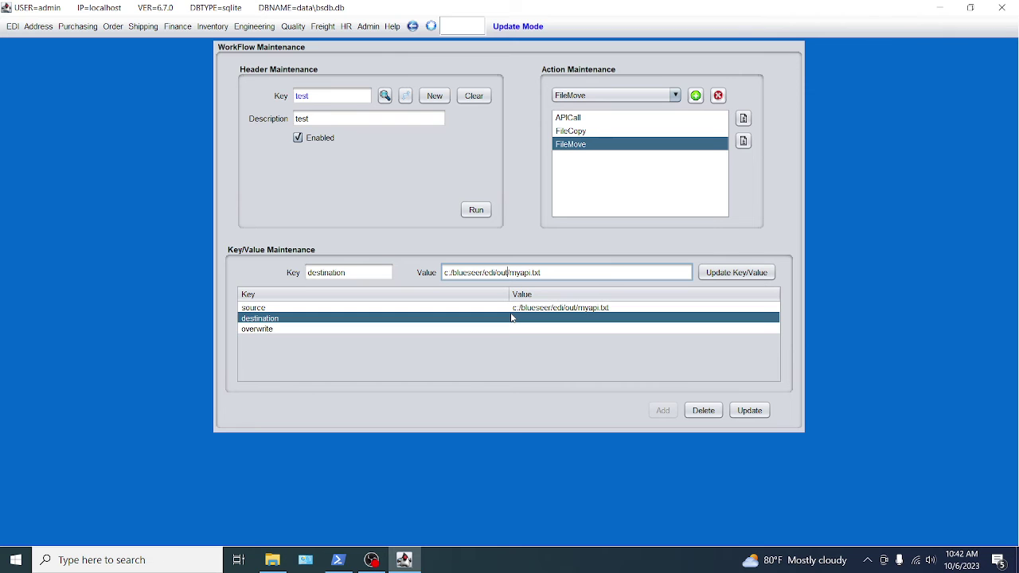
key(BackSpace)
key(BackSpace)
key(BackSpace)
text(temp)
click(705, 274)
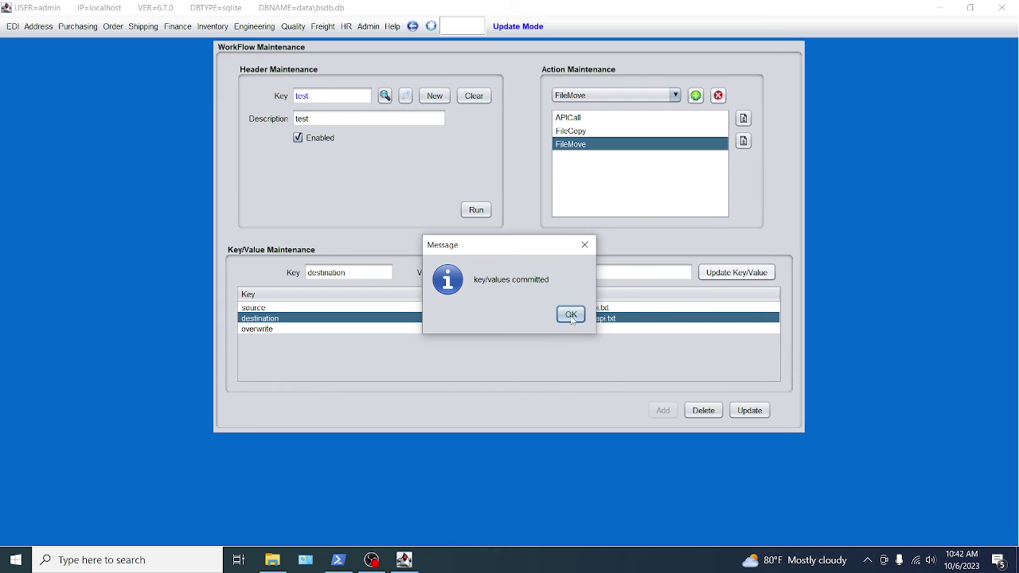
click(571, 315)
Set FileMove's overwrite to yes and save the workflow.
click(531, 332)
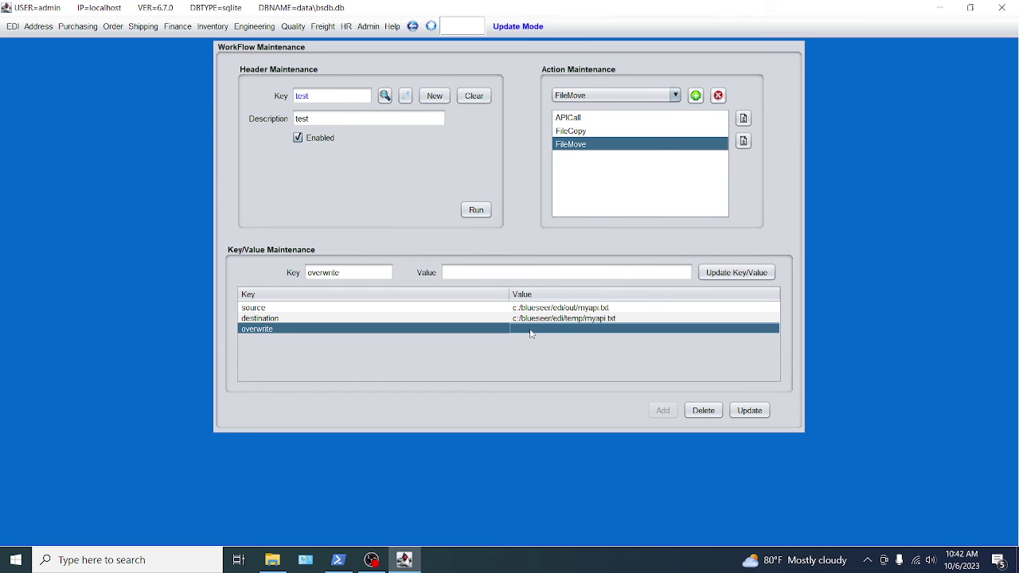
click(471, 271)
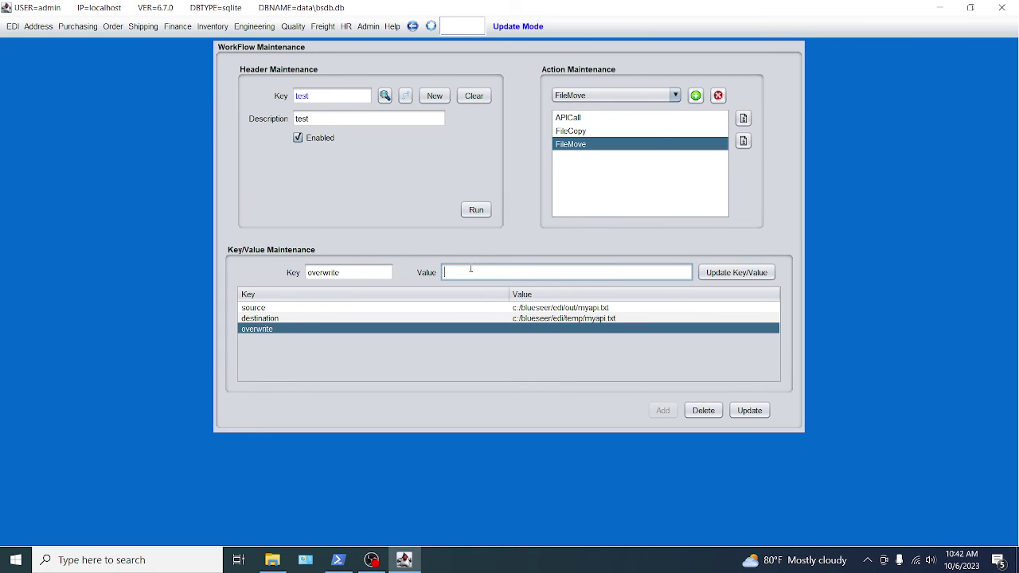
click(720, 272)
click(571, 315)
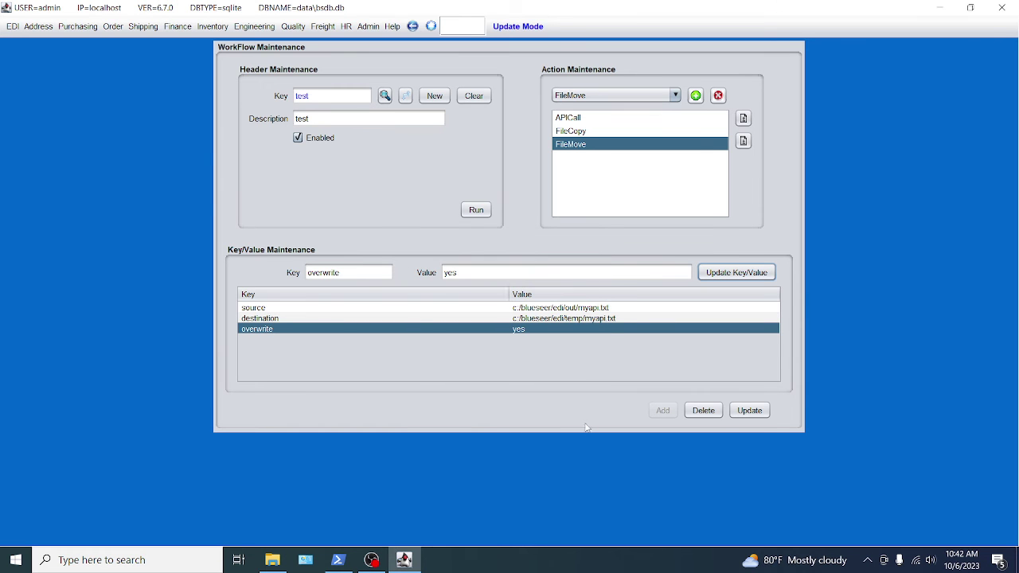
click(751, 411)
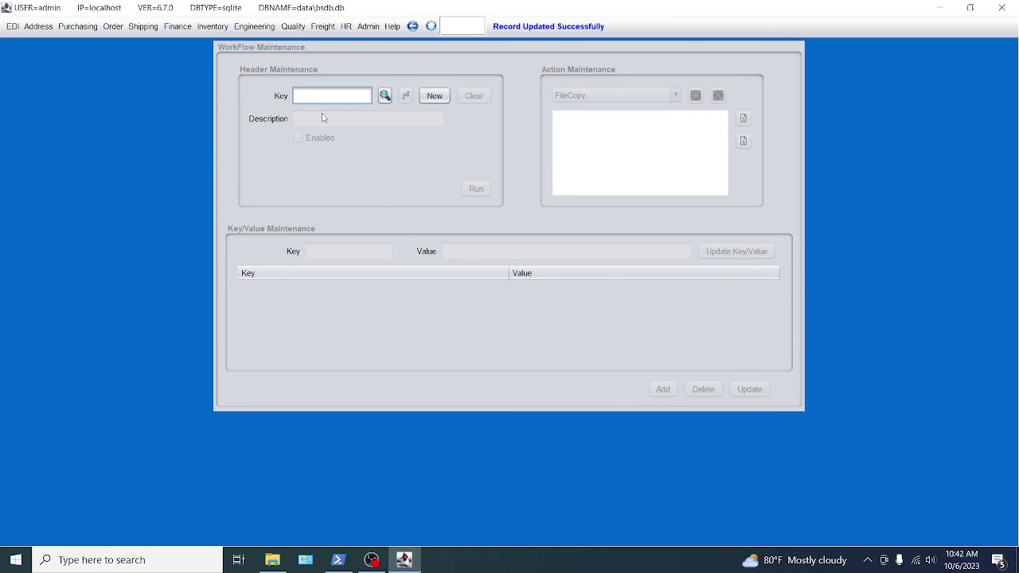
Search for workflow test and load it into WorkFlow Maintenance.
click(385, 96)
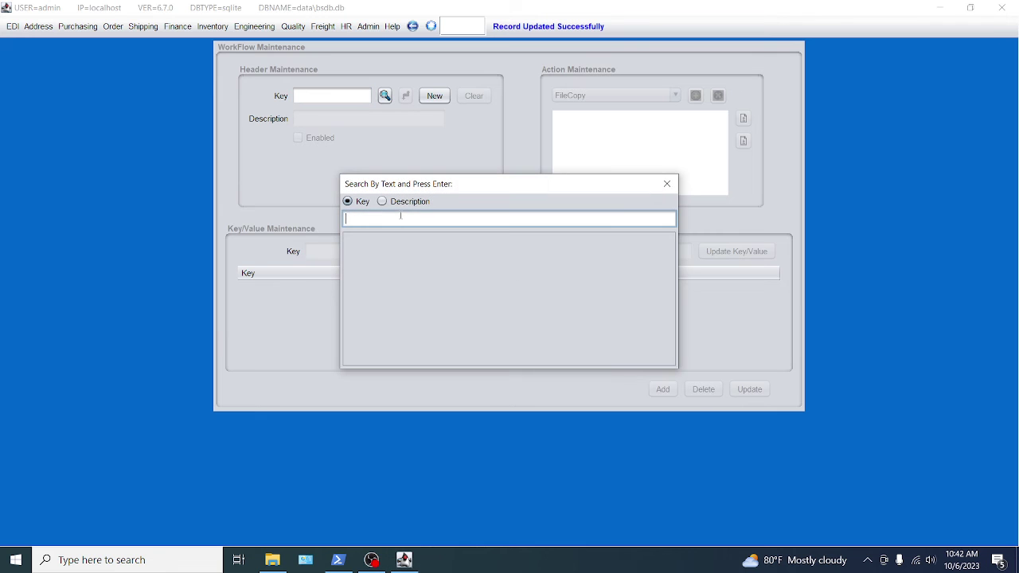
text(test)
key(Return)
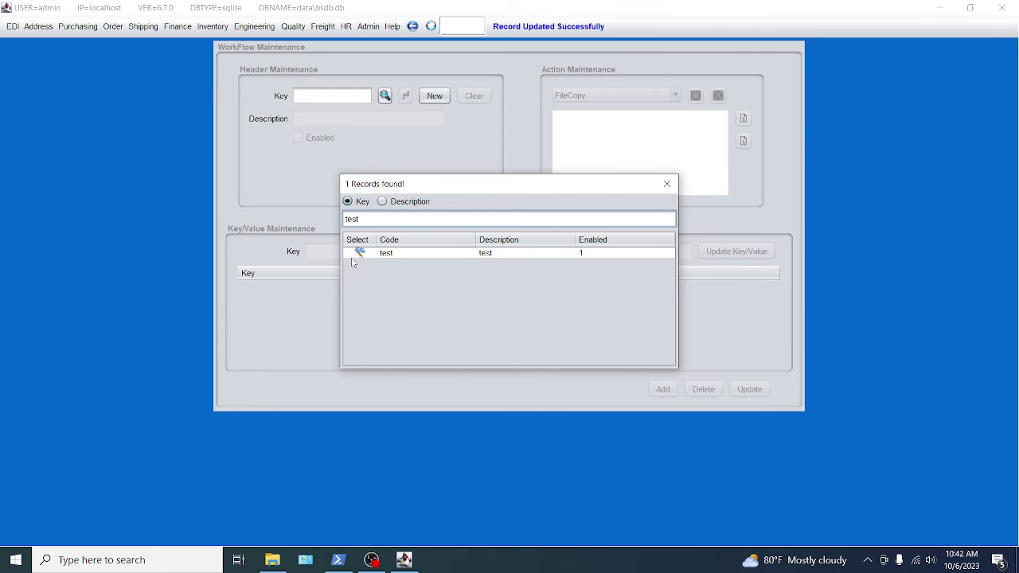
click(356, 253)
click(356, 253)
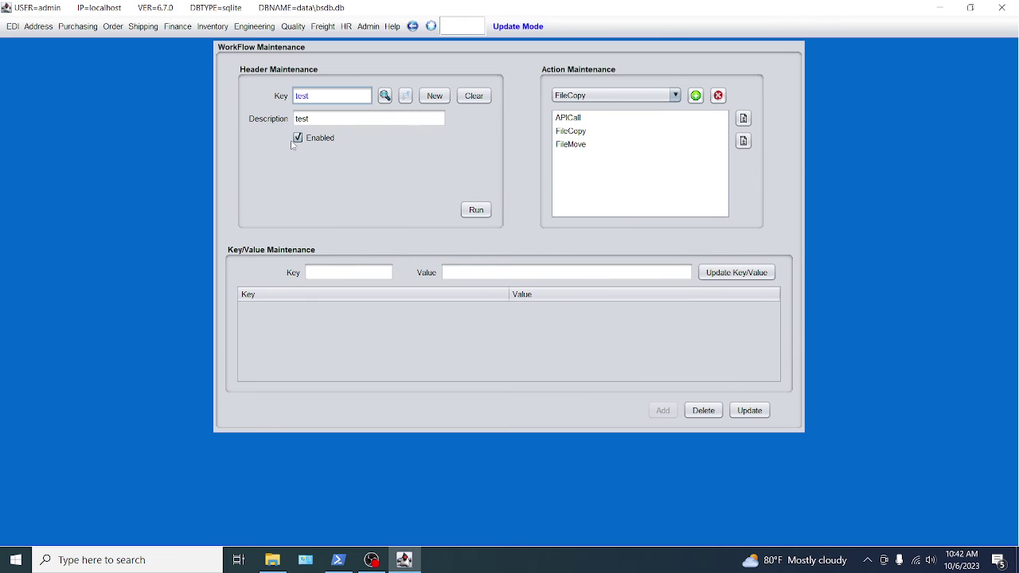
Review the APICall, FileCopy and FileMove actions' key values.
click(565, 117)
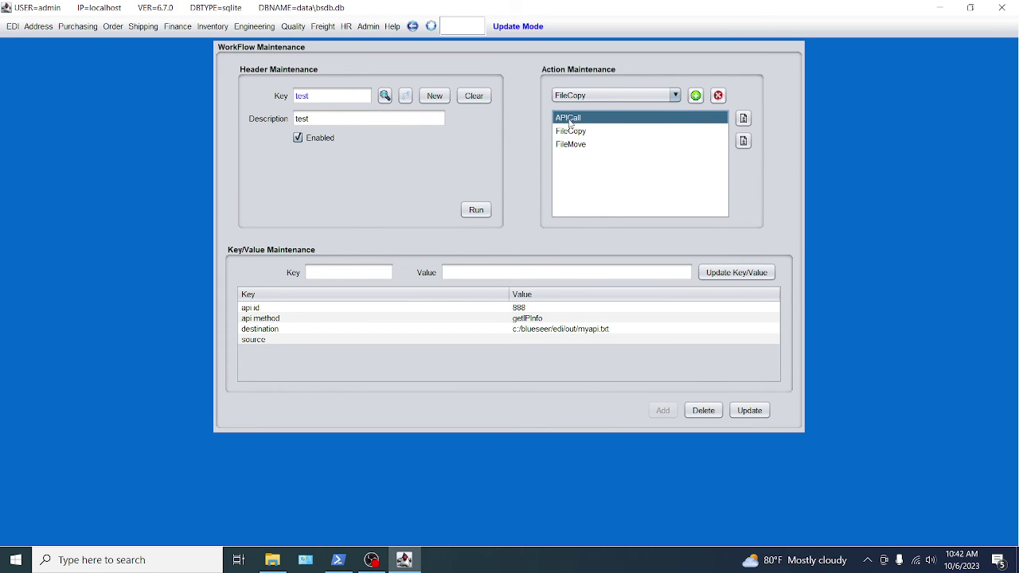
click(571, 133)
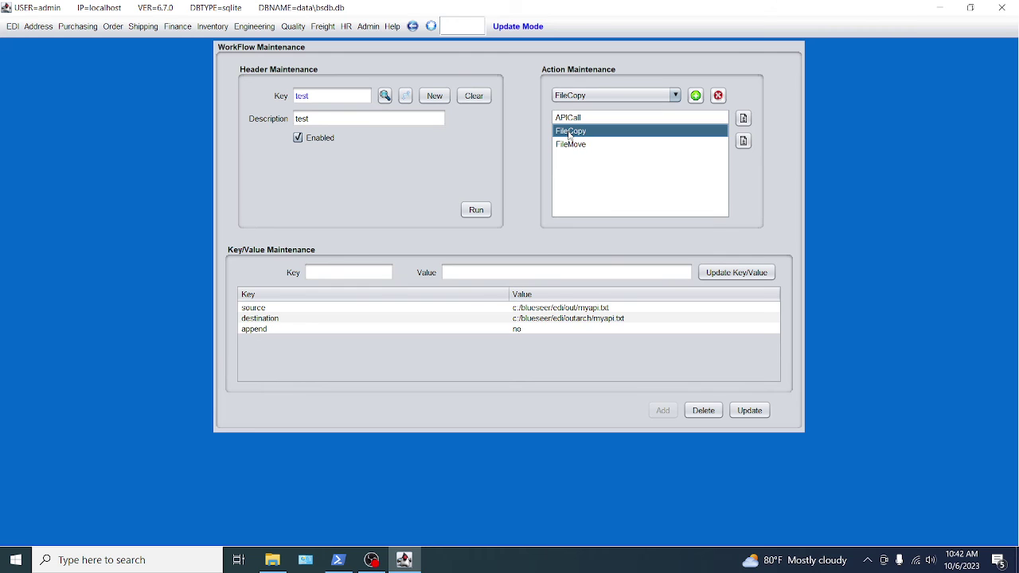
click(568, 145)
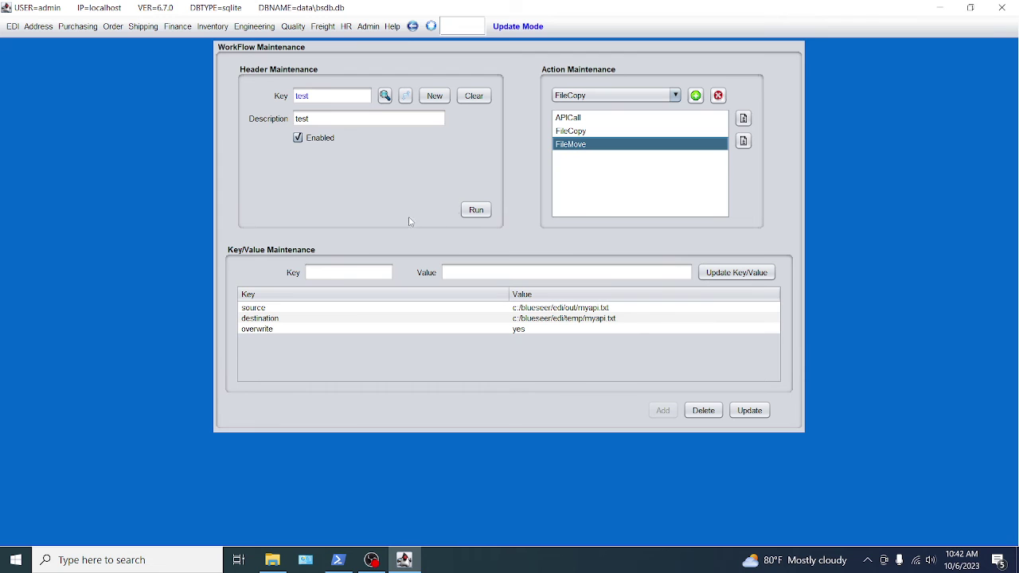
click(475, 213)
Run test and check the WorkFlow Log showing APICall, FileCopy and FileMove with status 0.
click(475, 214)
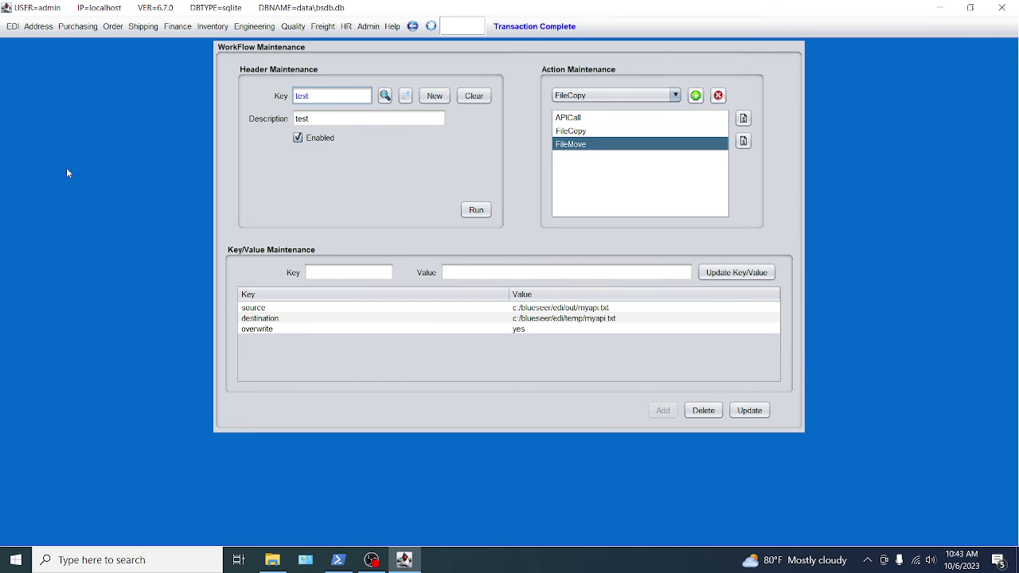
click(13, 29)
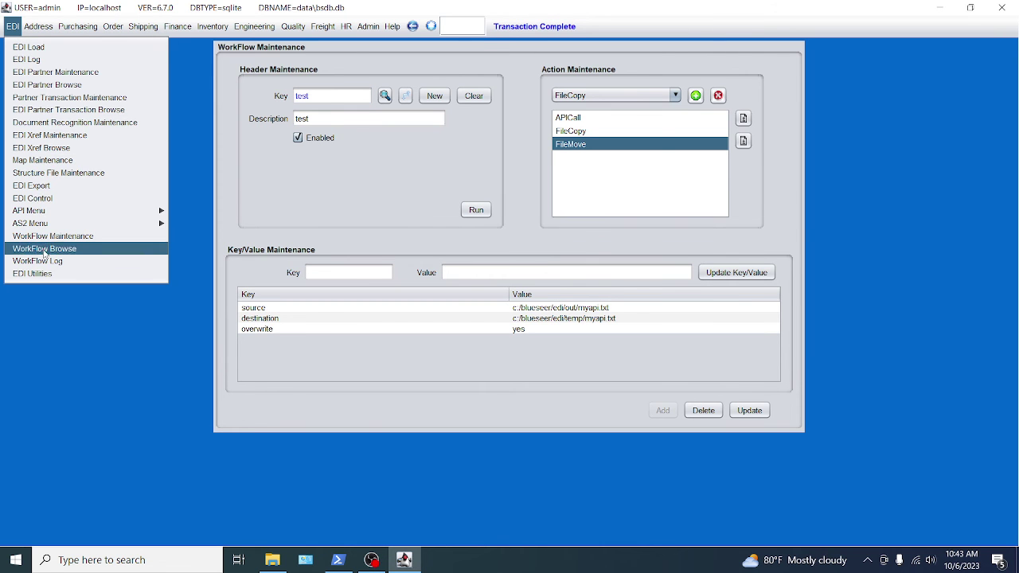
click(37, 262)
click(195, 74)
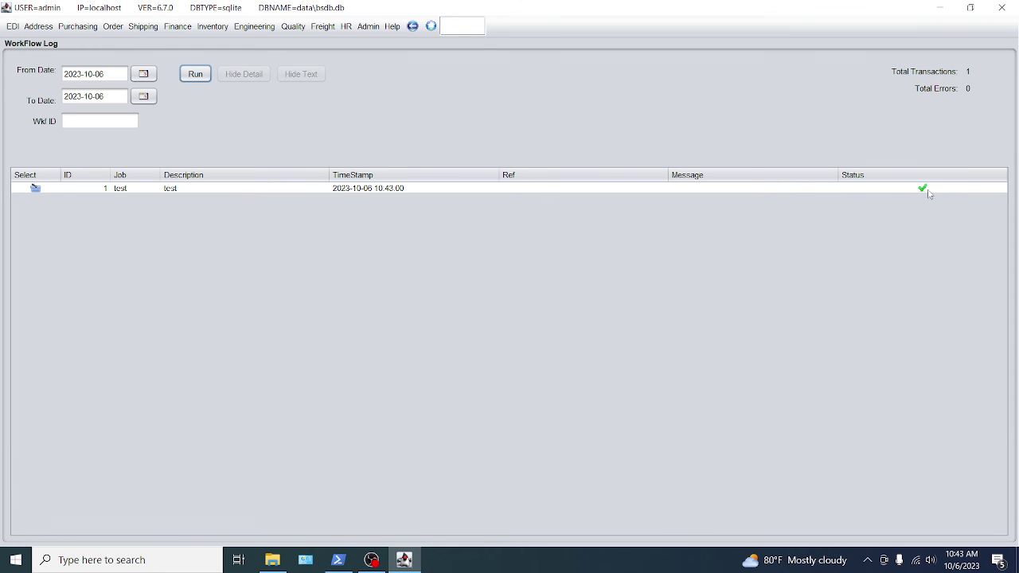
click(39, 190)
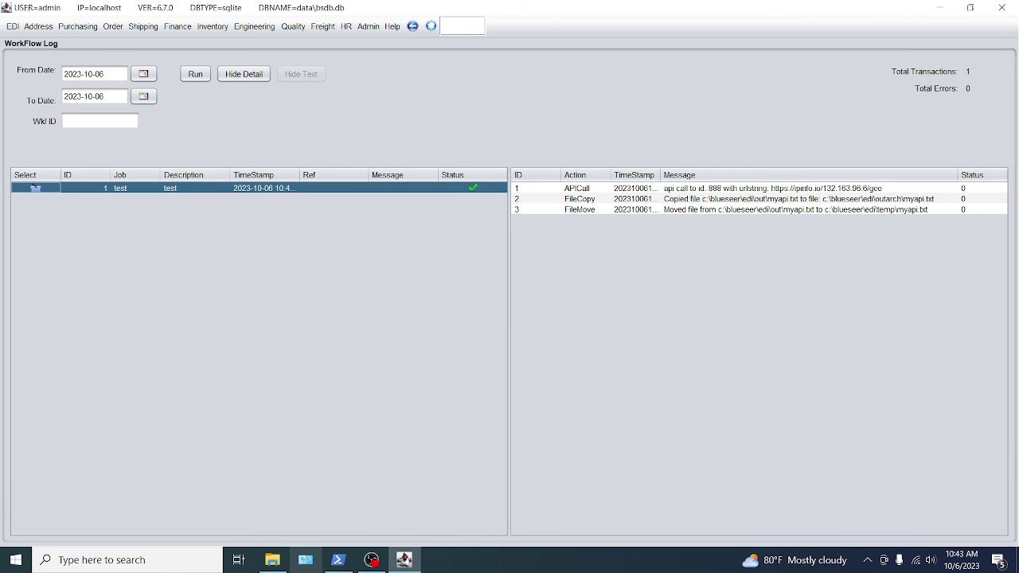
Check the temp, out and outarch folders under C:\blueseer\edi for the myapi files.
click(272, 559)
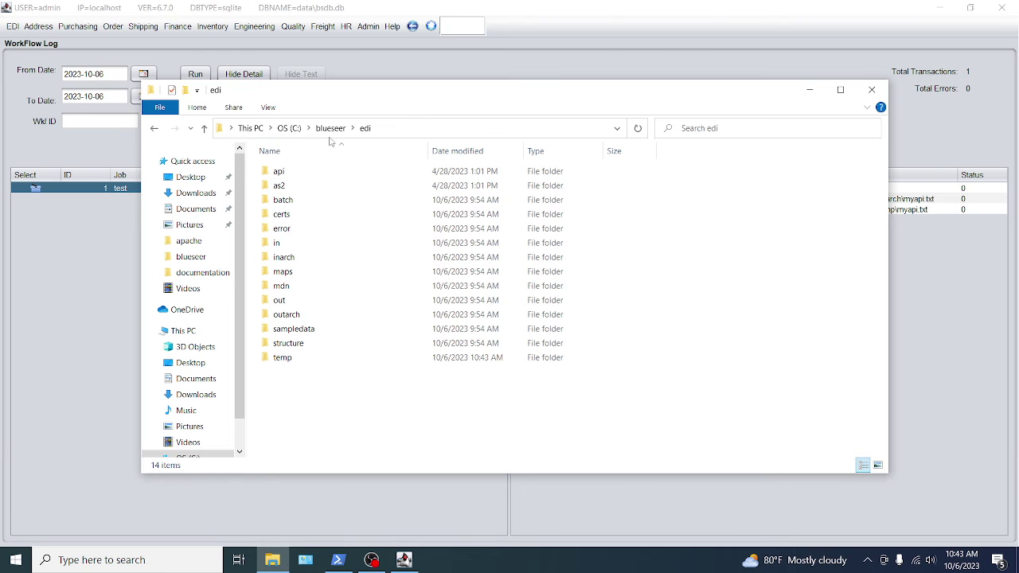
double_click(283, 358)
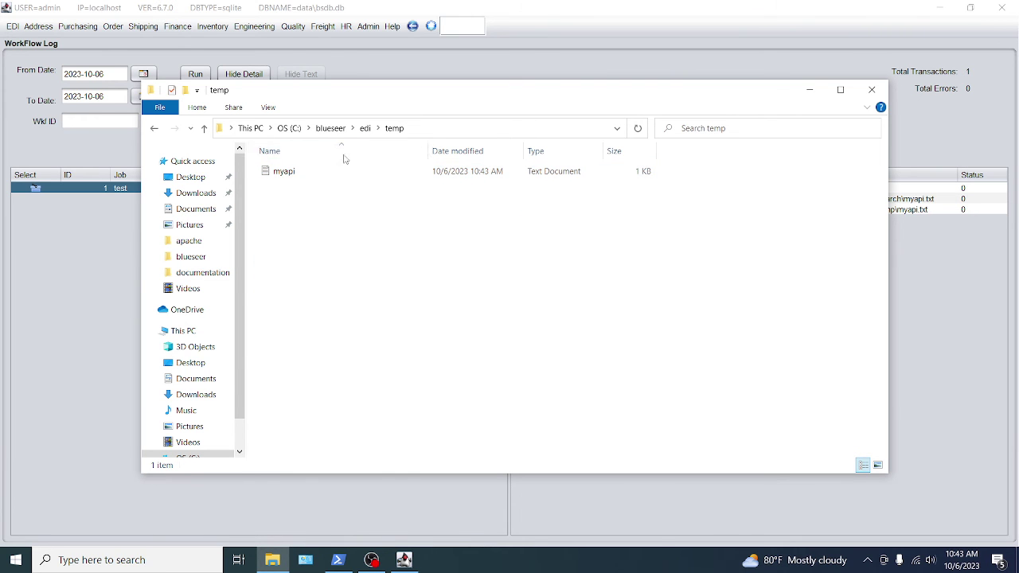
click(365, 129)
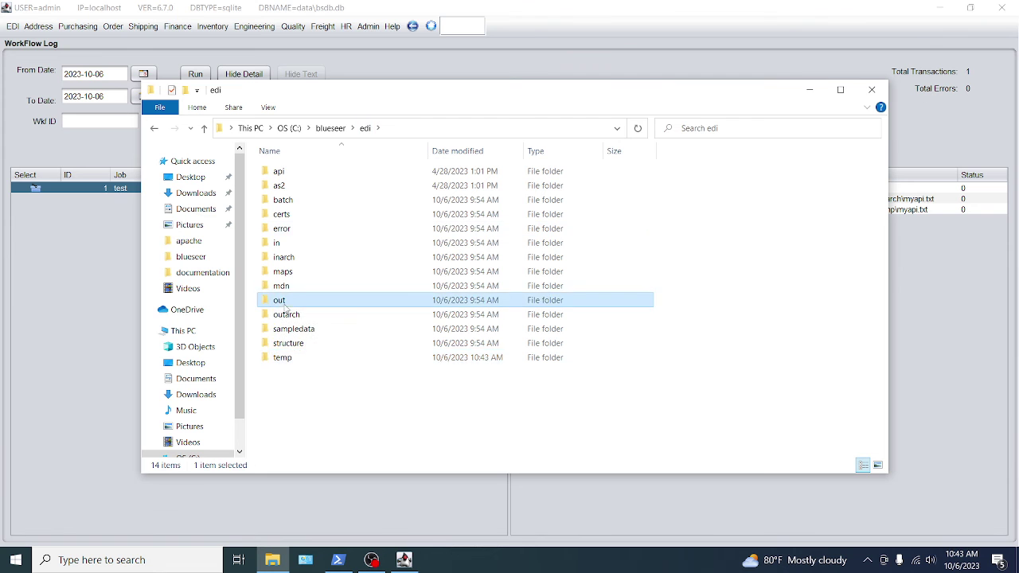
double_click(283, 302)
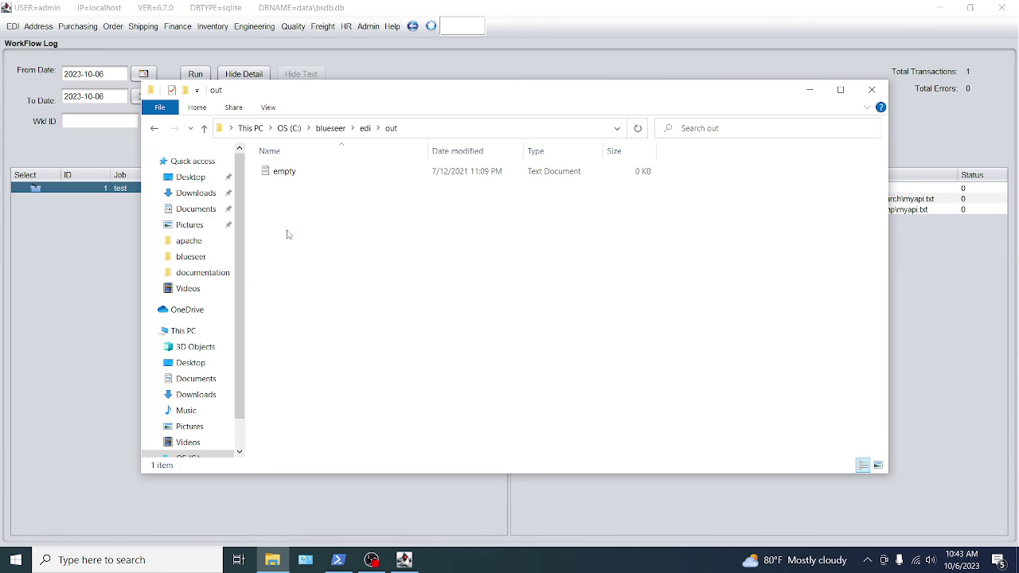
click(366, 128)
double_click(288, 317)
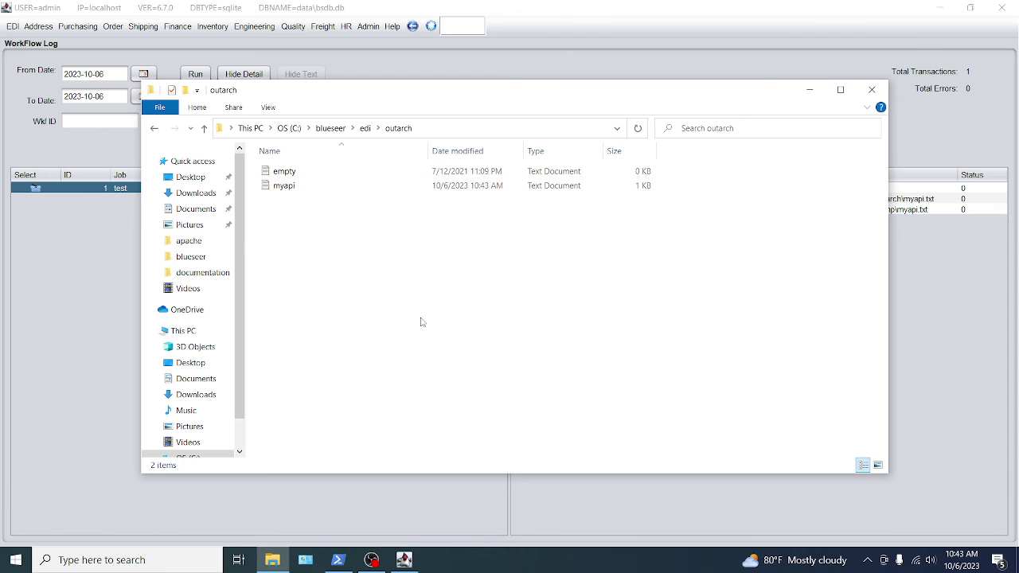
Leave the WorkFlow Log and open the WorkFlow Browse list.
click(924, 281)
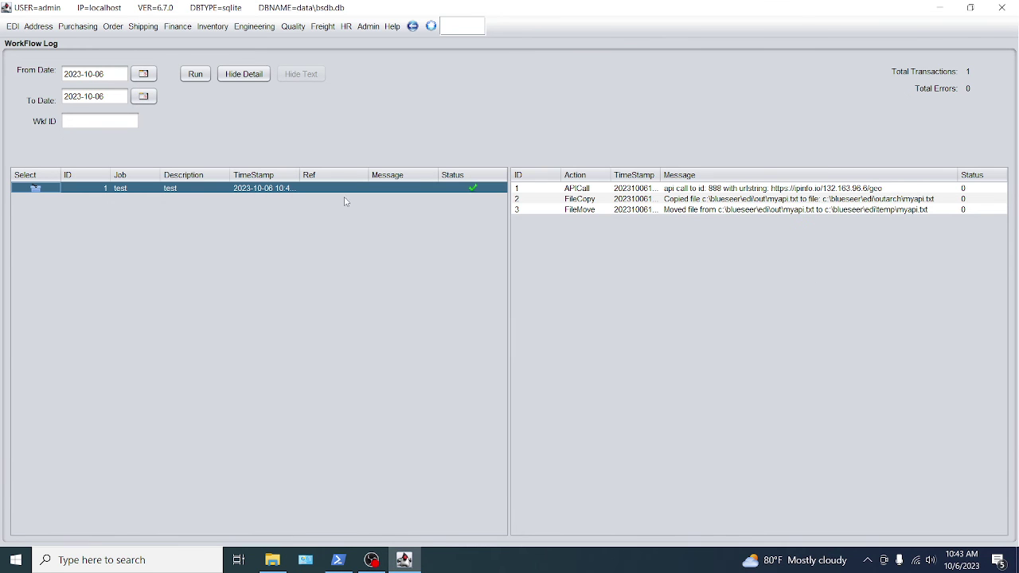
click(12, 29)
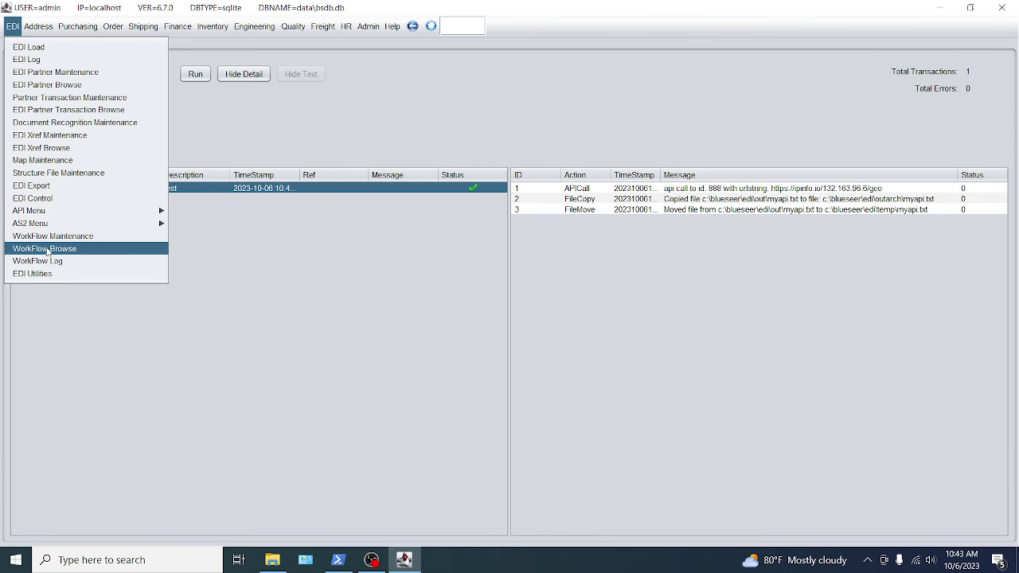
click(48, 250)
Change the FileCopy destination to c:/blueseer/edi/outarch/myapi.%yyyyMMddHHmm%.txt and save the workflow.
click(22, 59)
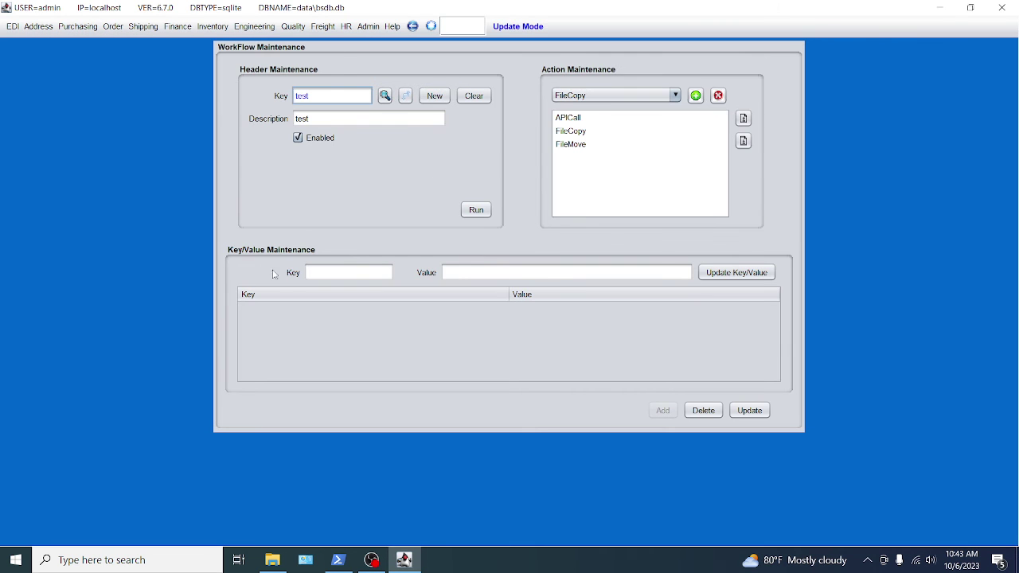
click(573, 134)
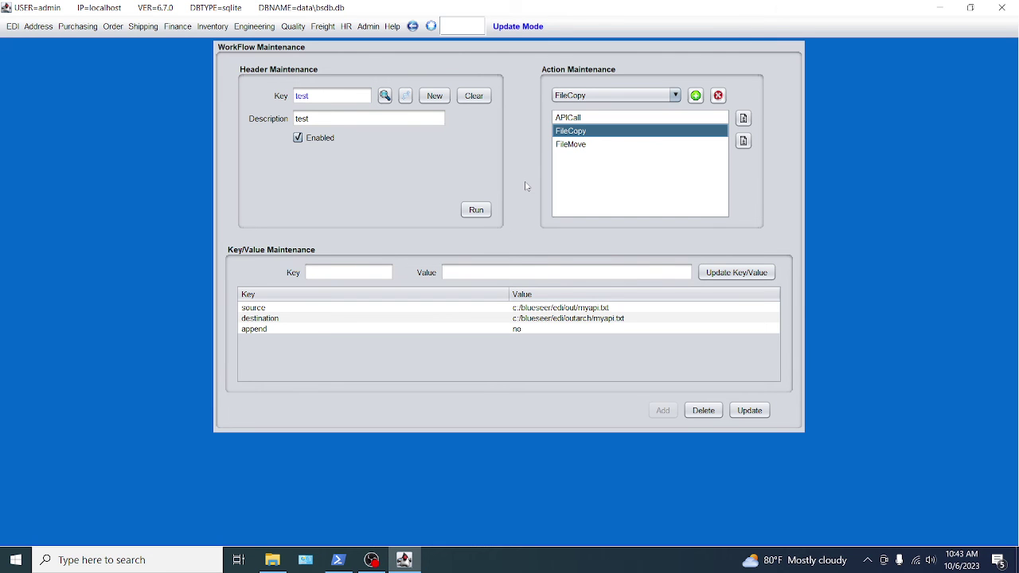
click(602, 321)
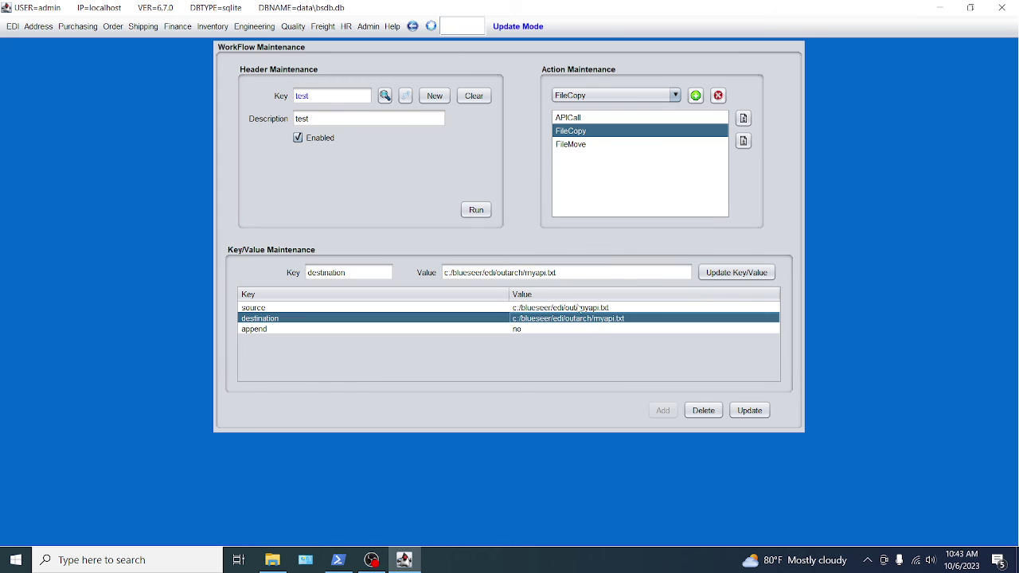
click(546, 272)
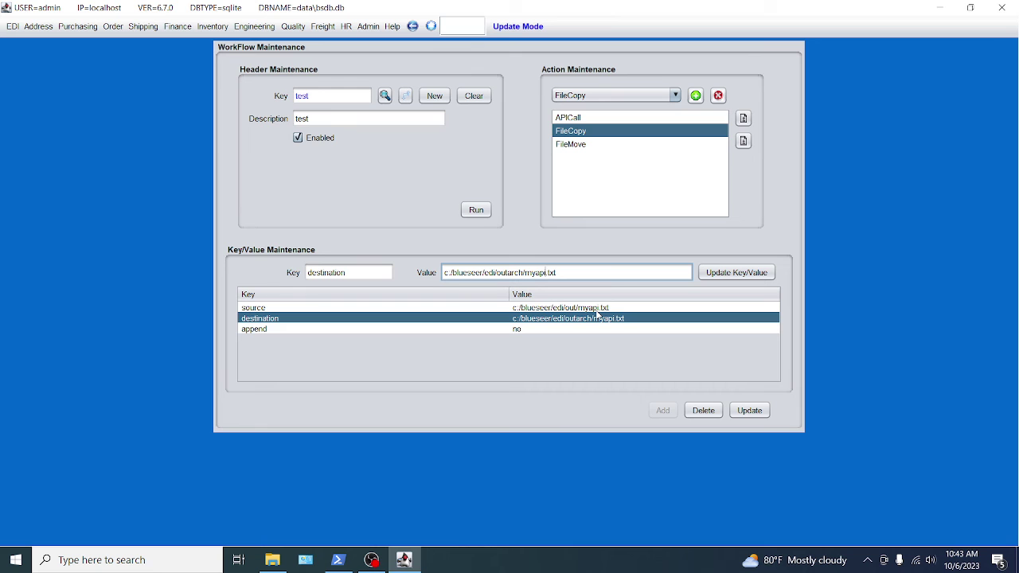
text(%yyyyMMddHHmm%)
text(.)
click(736, 272)
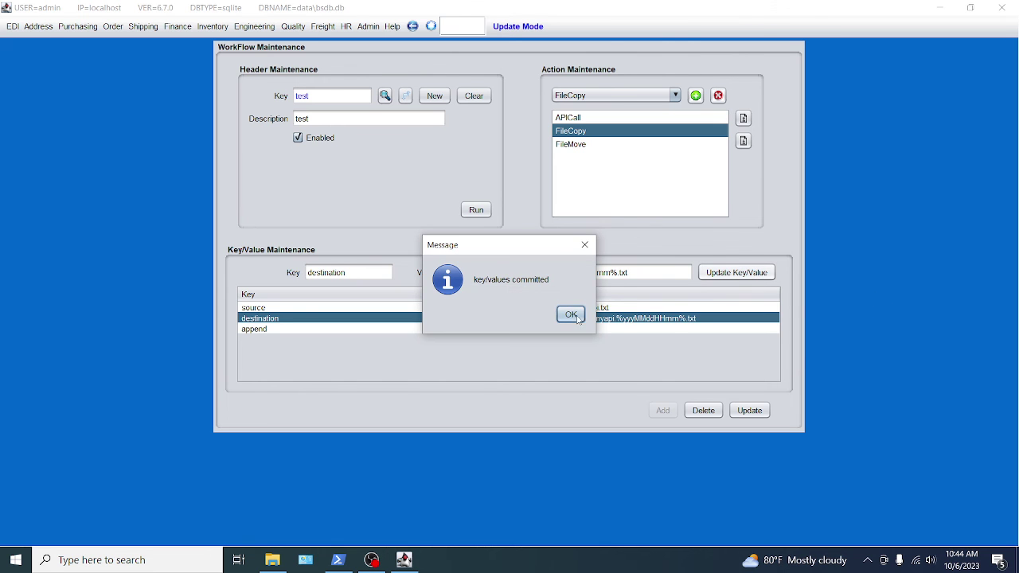
click(571, 315)
click(739, 412)
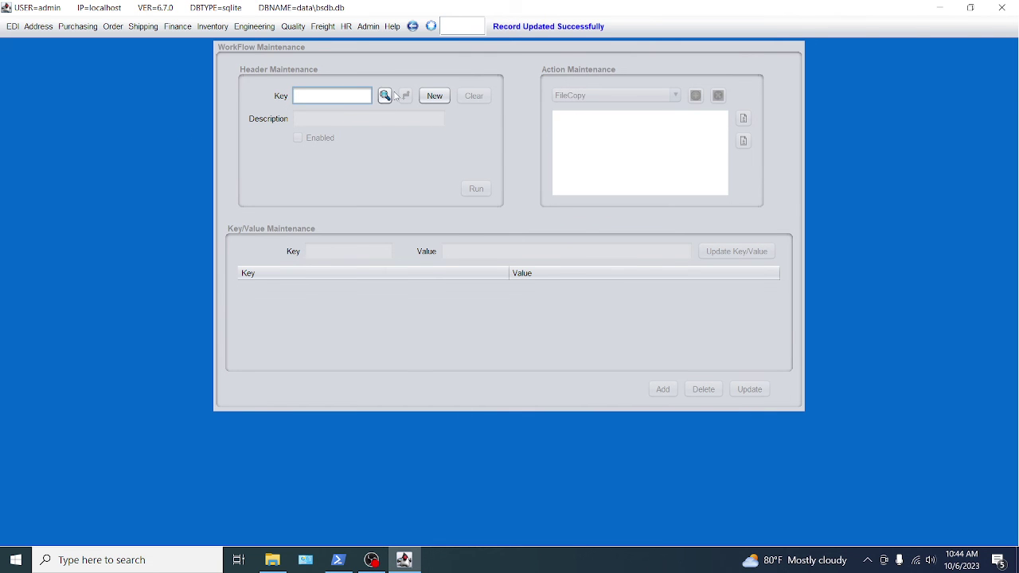
Reload workflow test and run it again.
text(test)
key(Return)
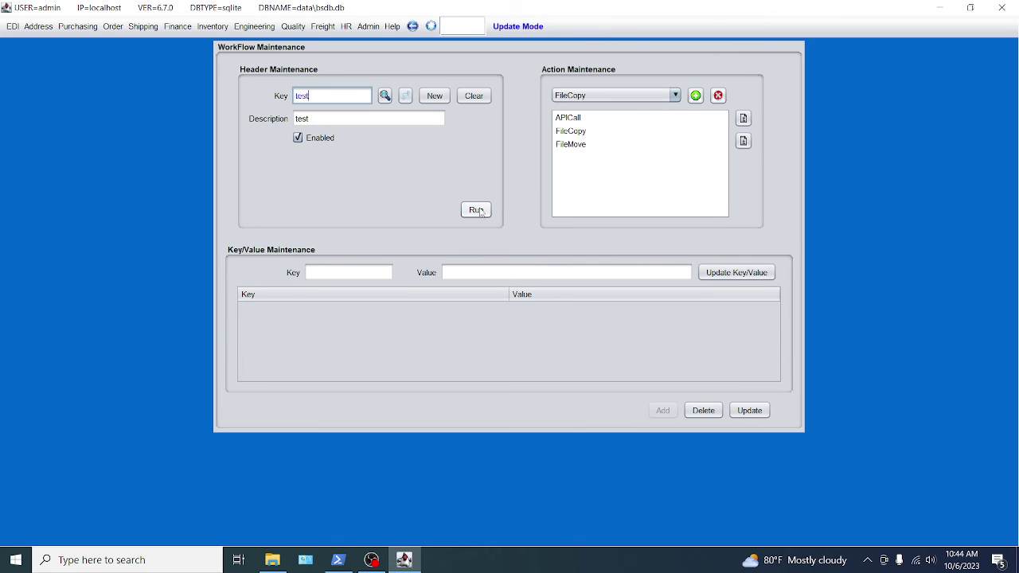
click(477, 210)
Inspect the timestamped copy myapi.202310061044 in outarch, then bring BlueSeer back to front.
click(272, 560)
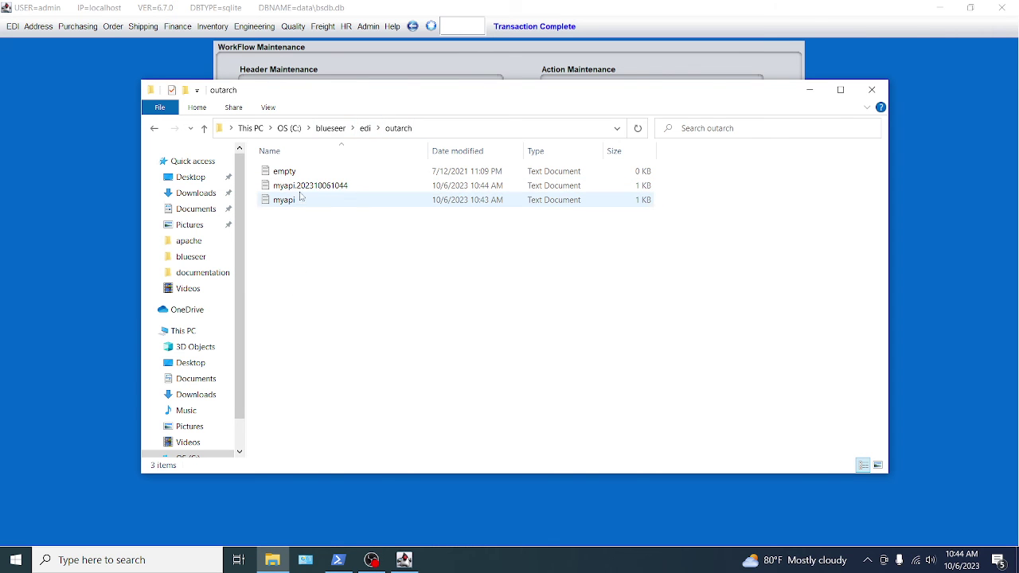
click(326, 191)
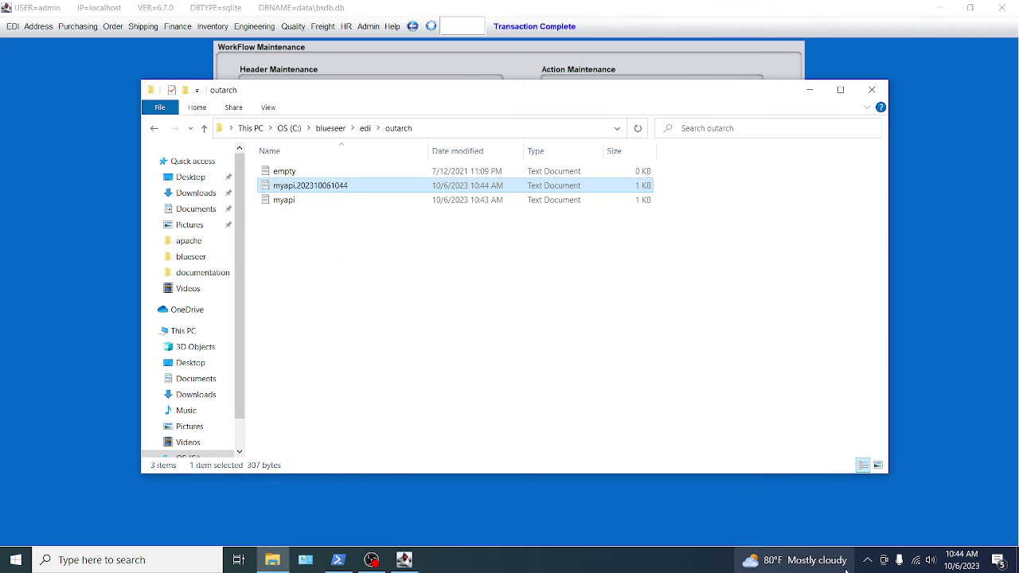
click(923, 132)
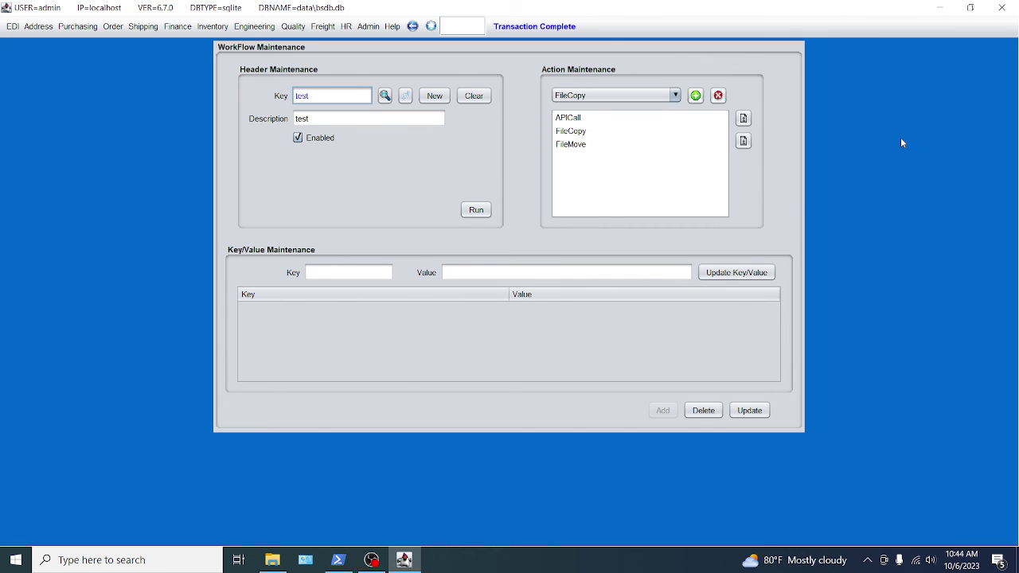
click(675, 96)
scroll(605, 163, down, 3)
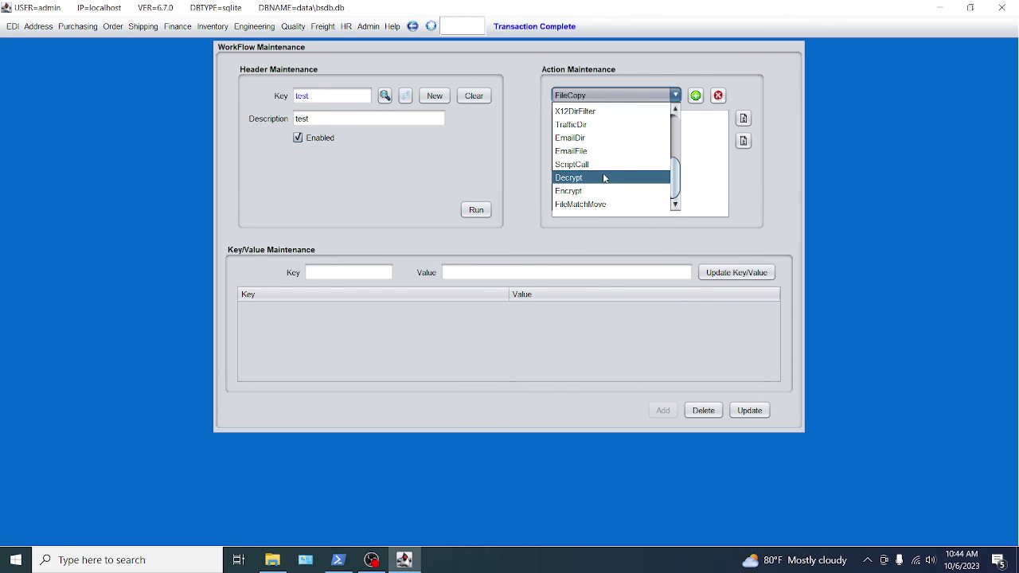
scroll(604, 175, up, 1)
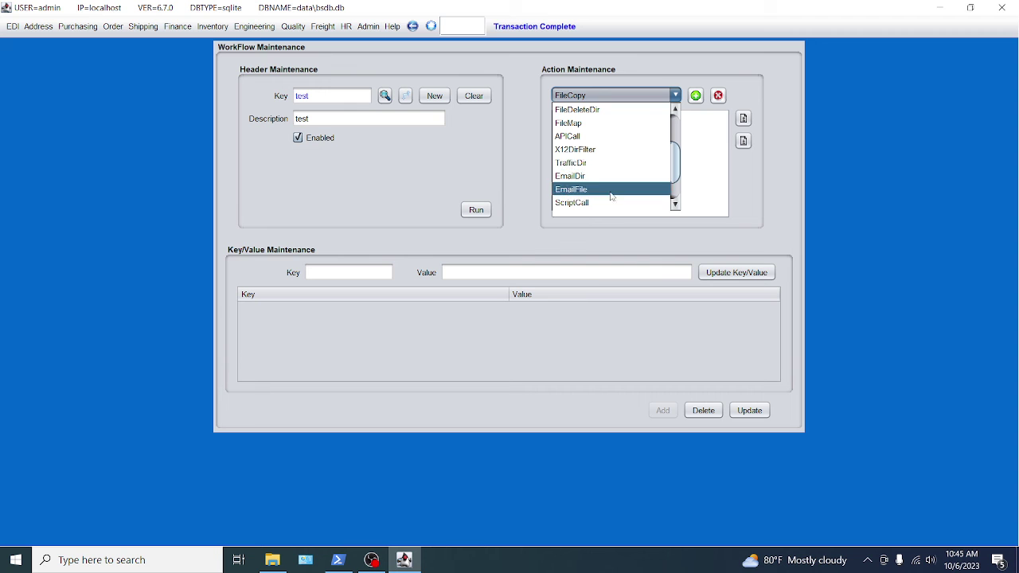
drag(677, 157, 677, 170)
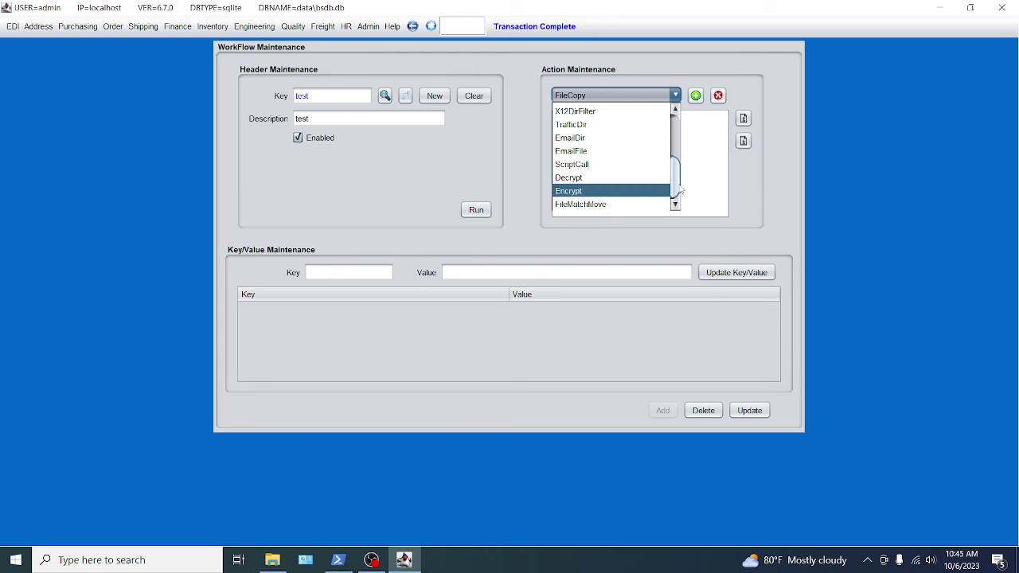
drag(682, 189, 673, 144)
click(524, 124)
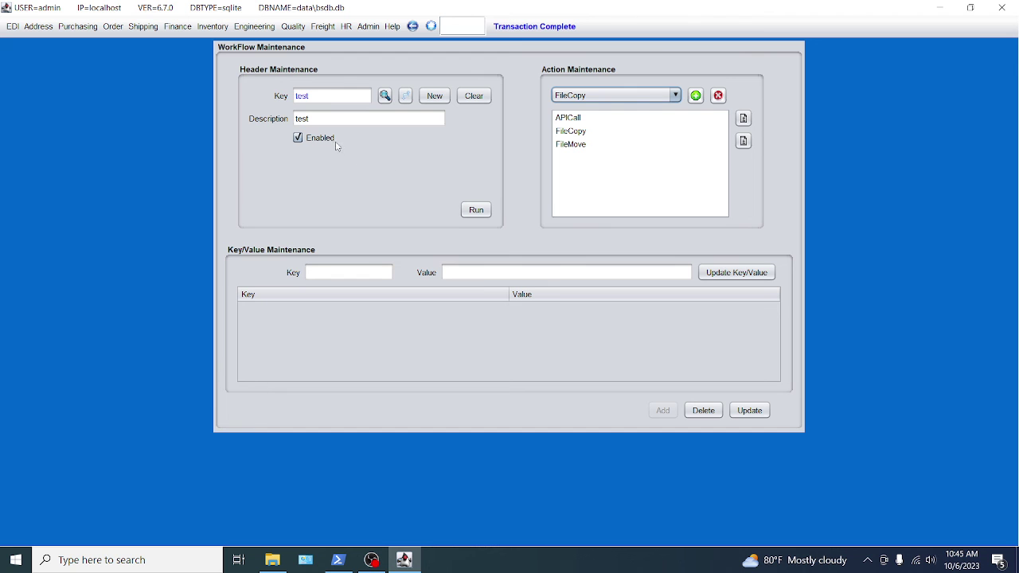
Start a new Cron Maintenance entry with number and description test and group arbitrary.
click(368, 26)
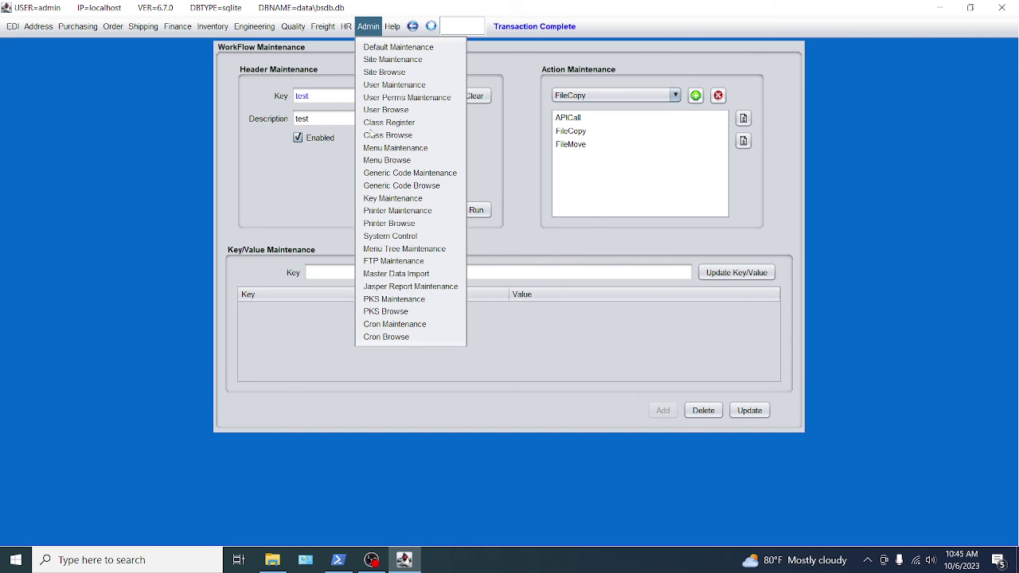
click(380, 324)
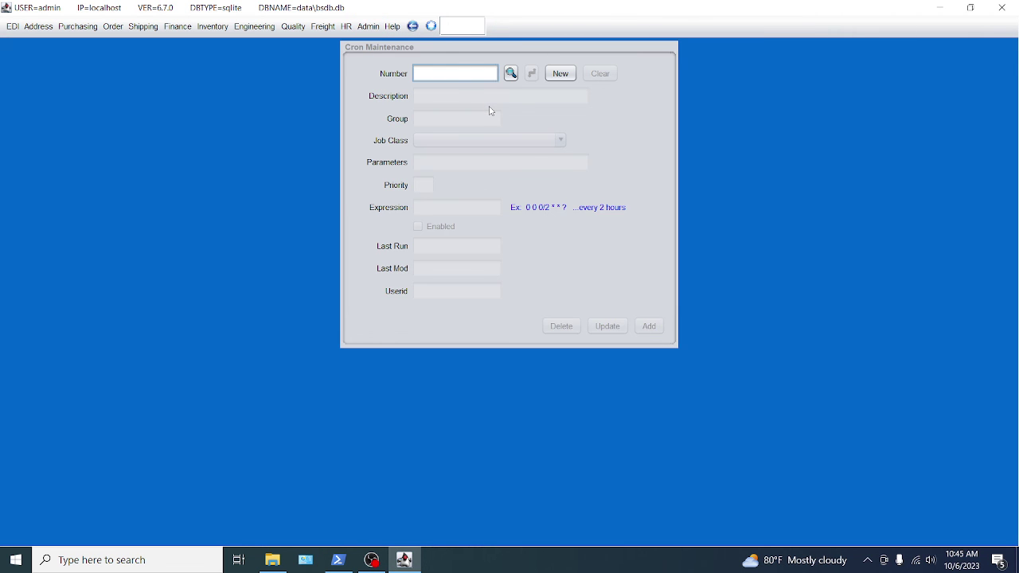
click(561, 74)
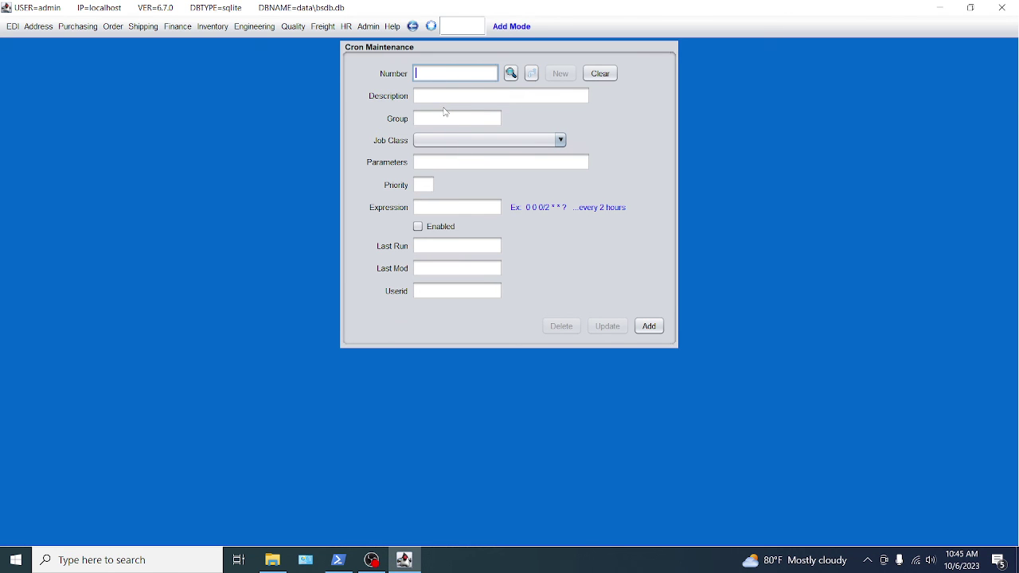
text(test)
key(Tab)
text(test)
key(Tab)
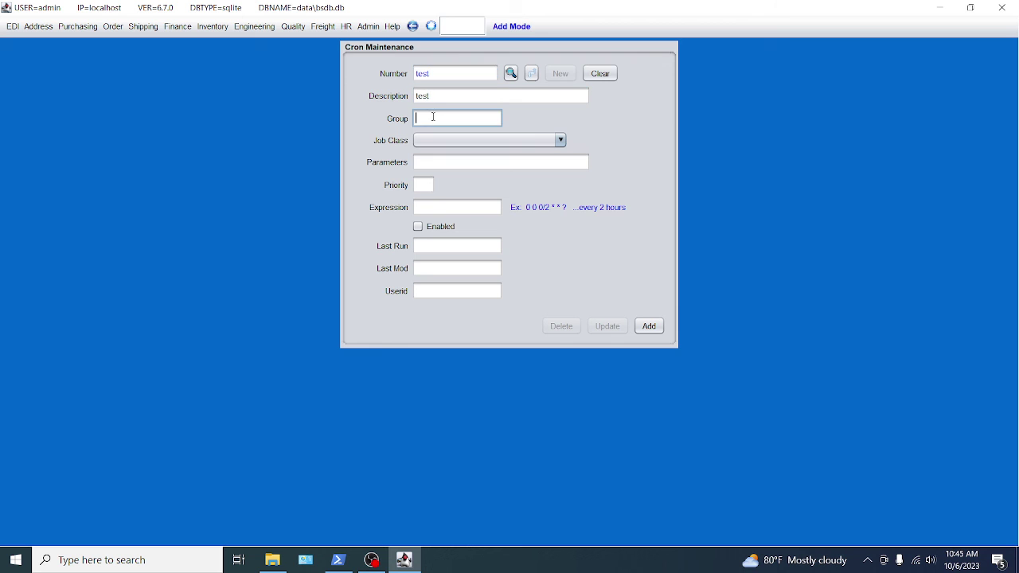
text(arbitrary)
Set the job class to com.blueseer.crn.jobWkf with parameter test.
click(518, 141)
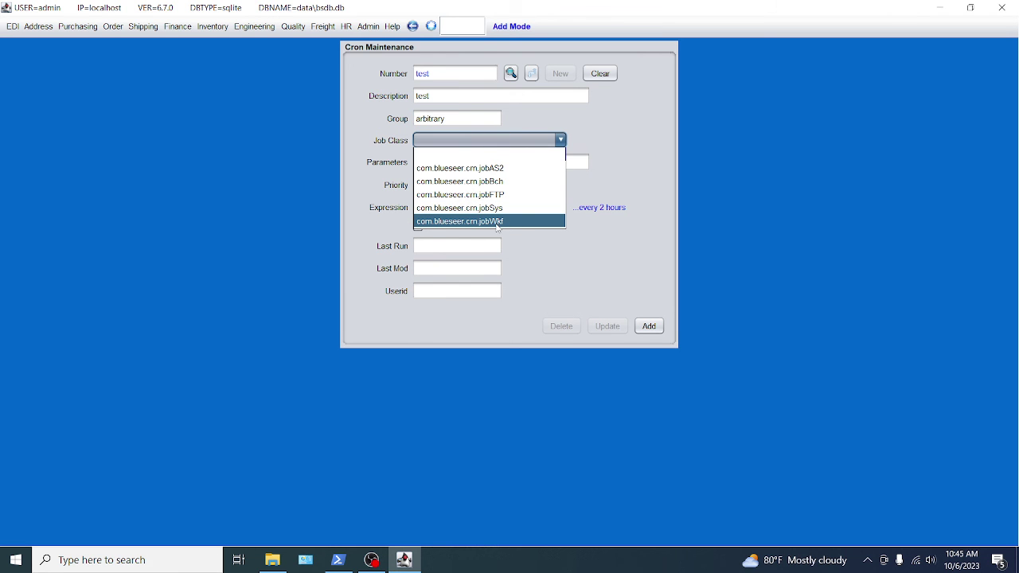
click(497, 223)
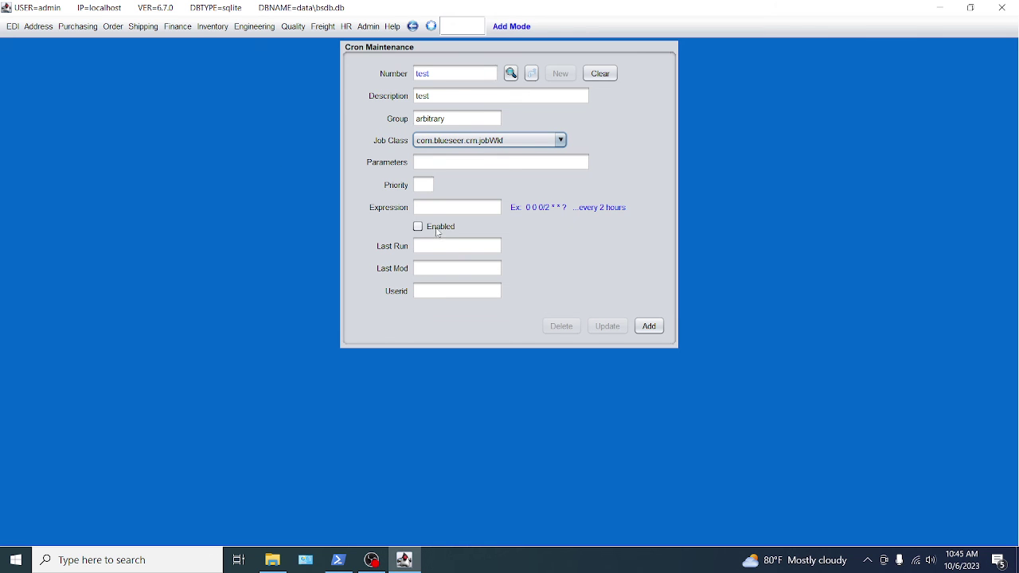
click(439, 164)
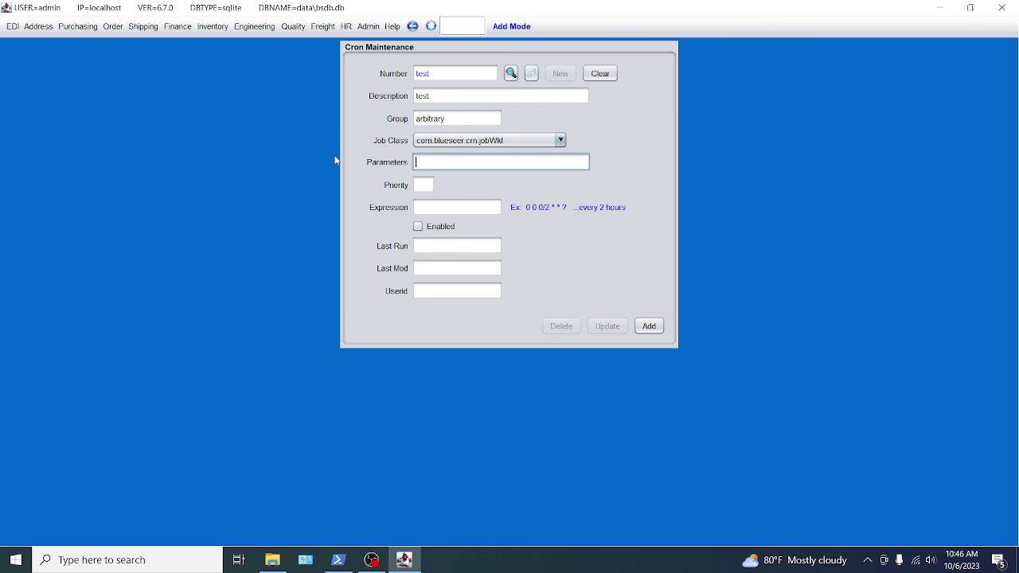
text(test)
click(428, 191)
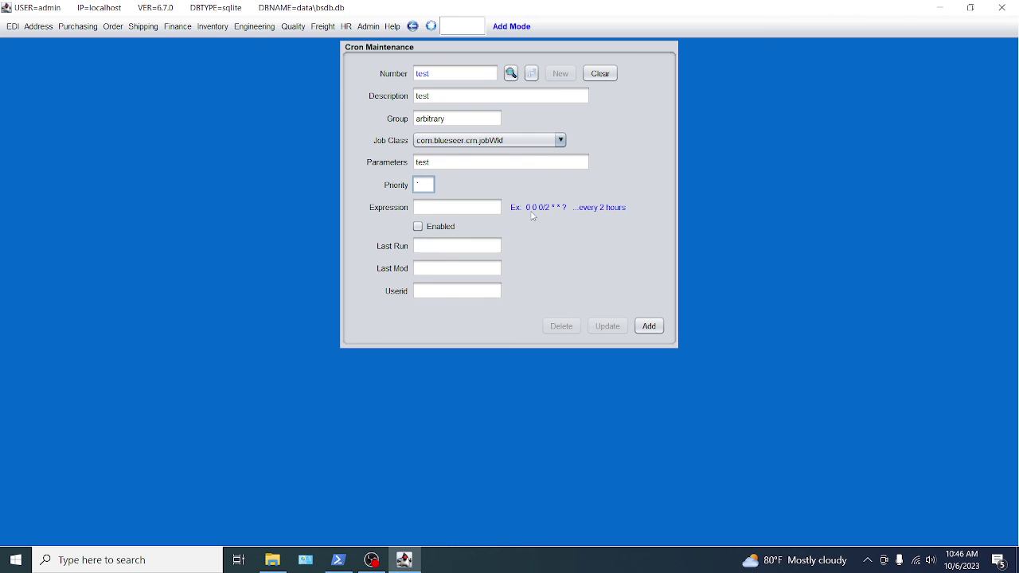
Enter the cron expression 0 5 * * * ?, enable the entry, and go to PowerShell.
click(440, 209)
text(0 2)
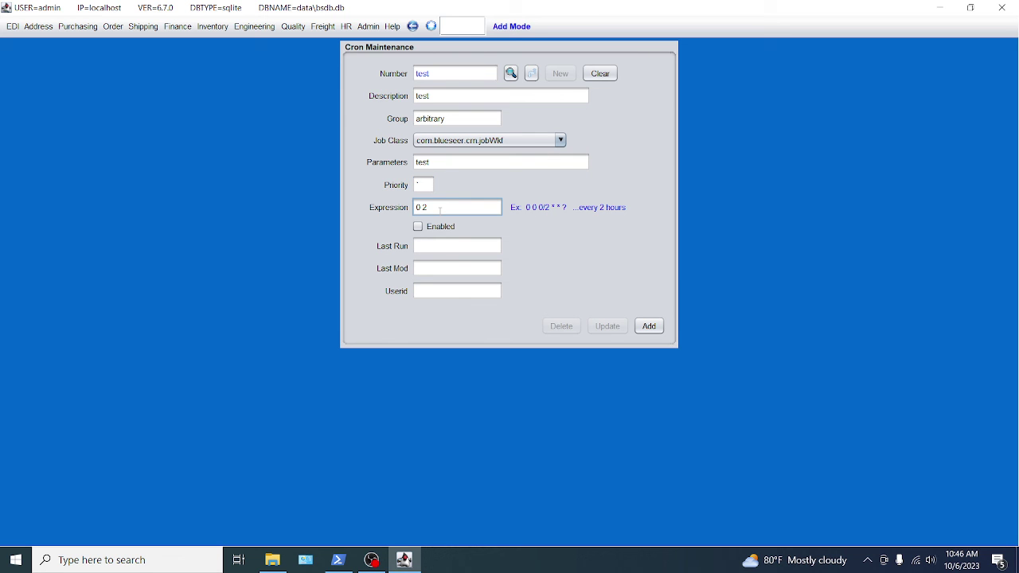
key(BackSpace)
text(5 0)
key(BackSpace)
text(* * * ?)
click(418, 227)
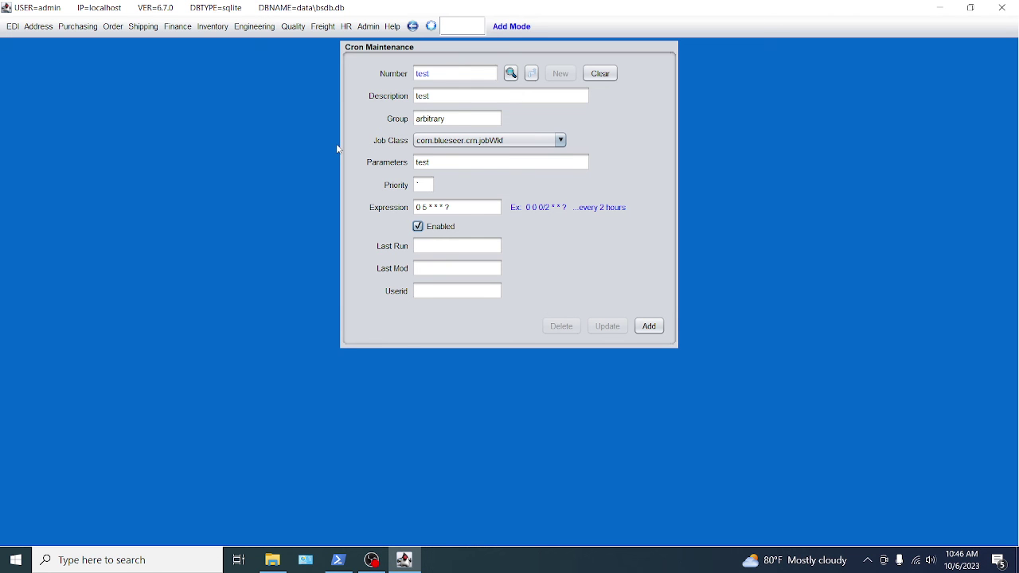
click(338, 559)
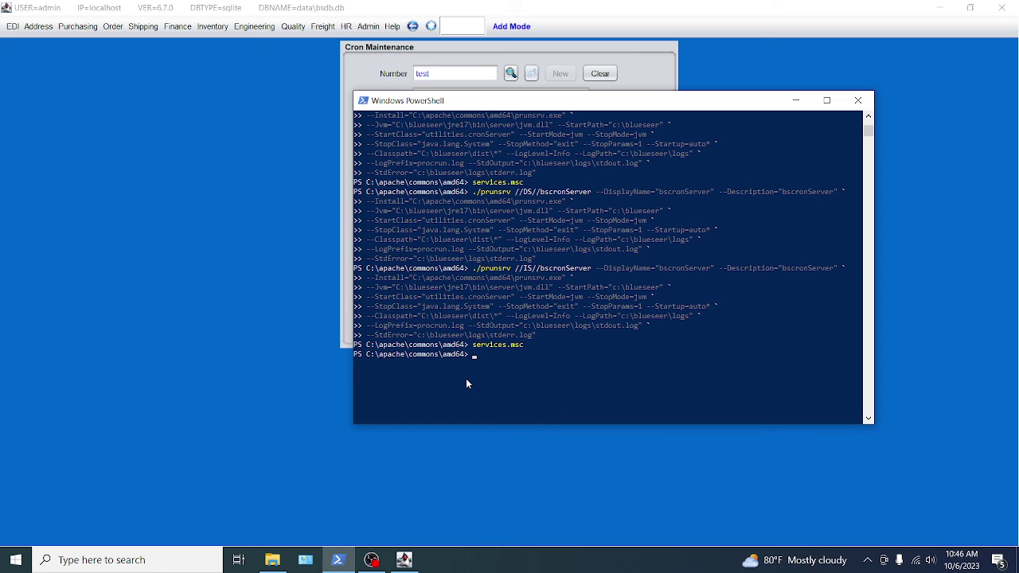
Open services.msc, confirm bscronServer is running, then return to BlueSeer.
text(services.msc)
key(Return)
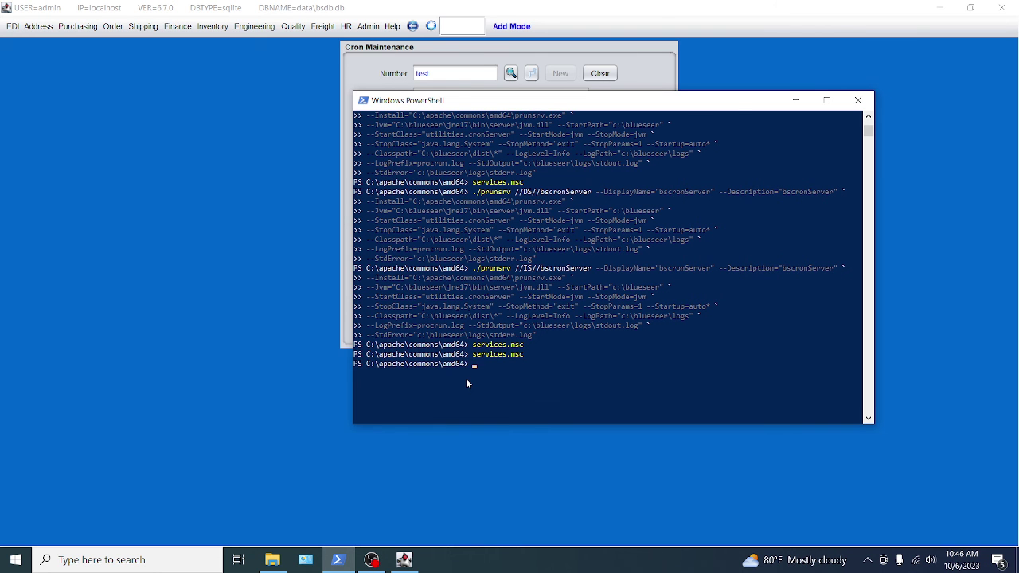
scroll(389, 277, down, 1)
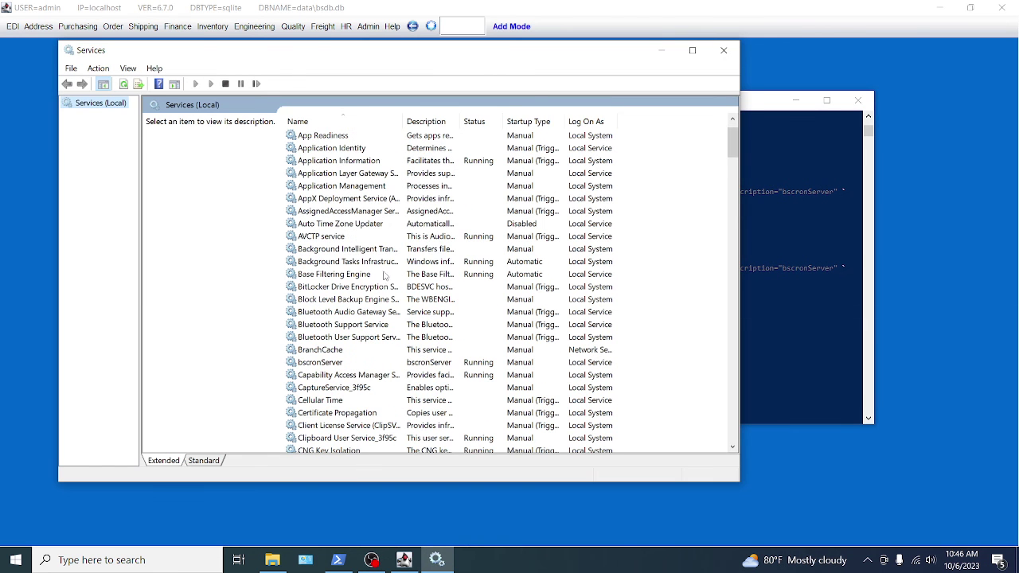
click(319, 364)
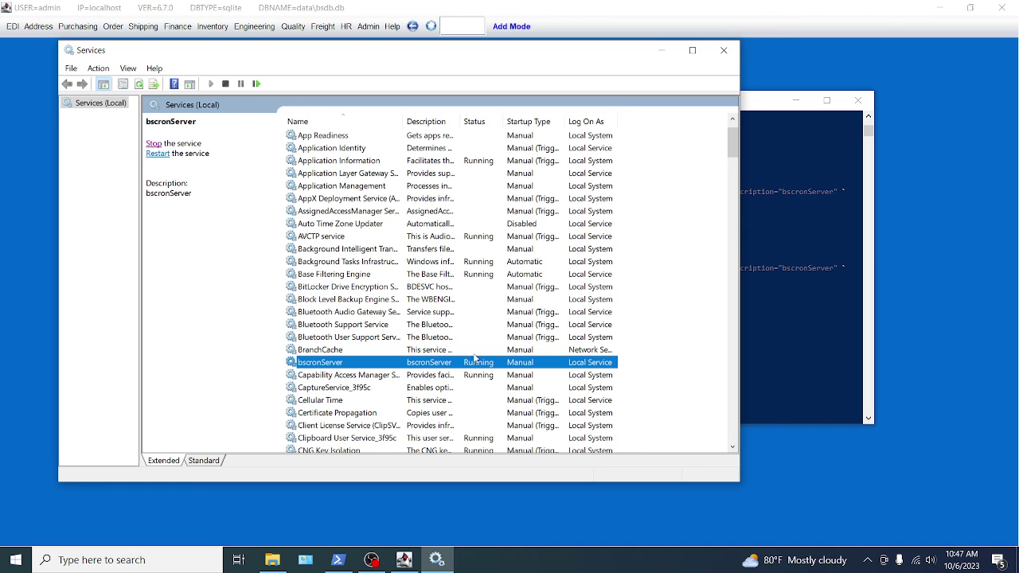
click(765, 16)
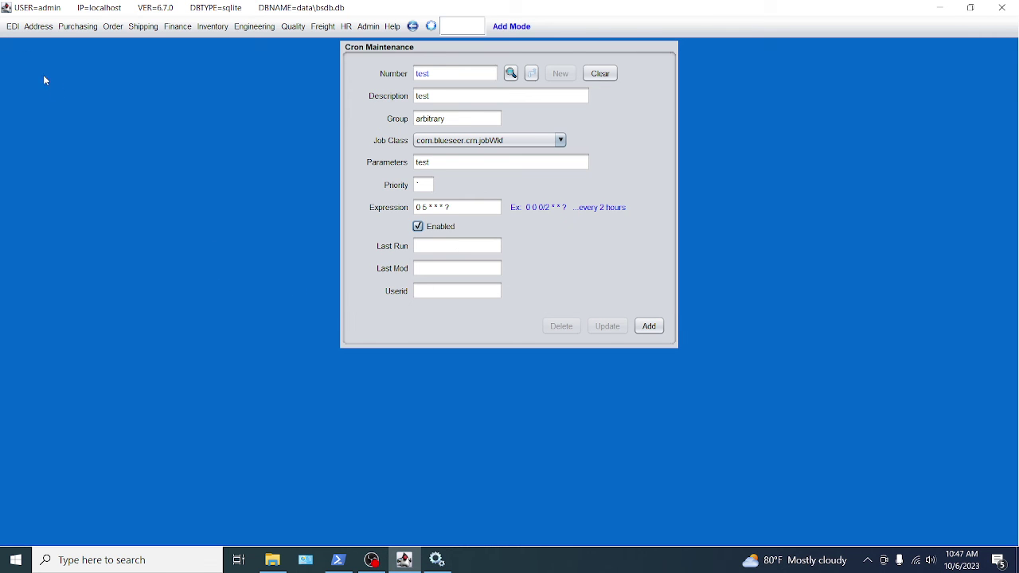
Open the WorkFlow Log from the EDI menu.
click(12, 27)
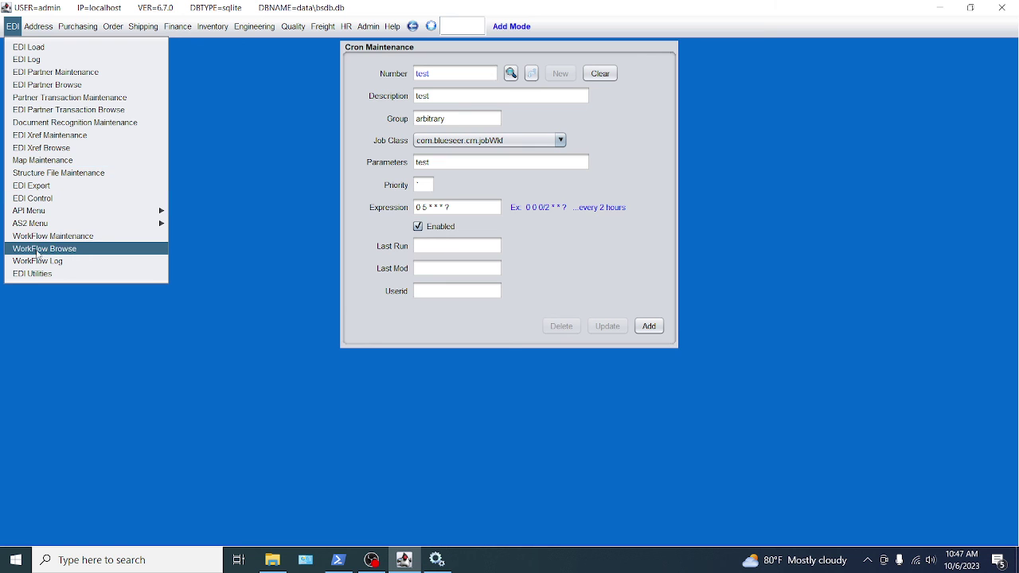
click(37, 236)
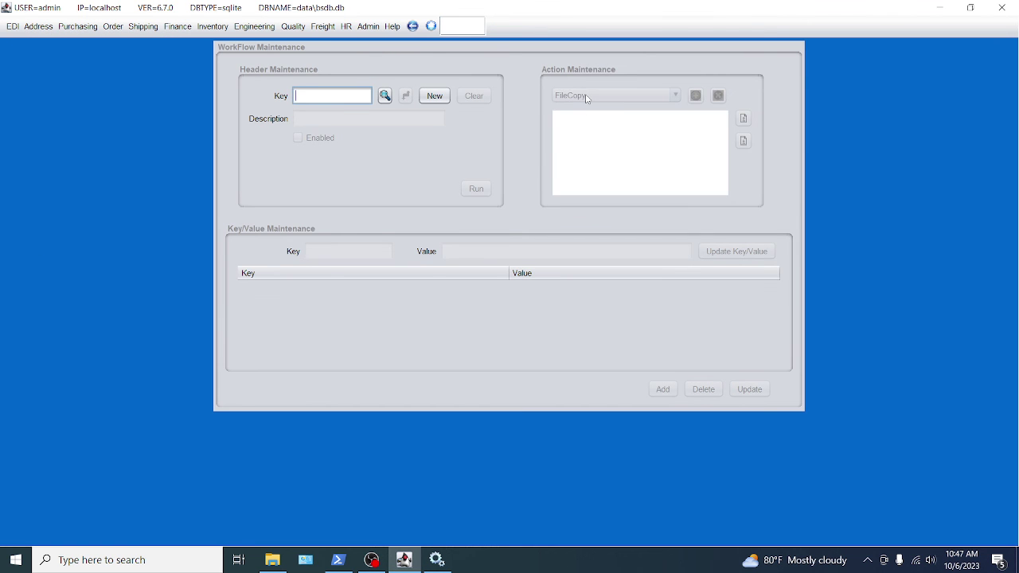
click(14, 27)
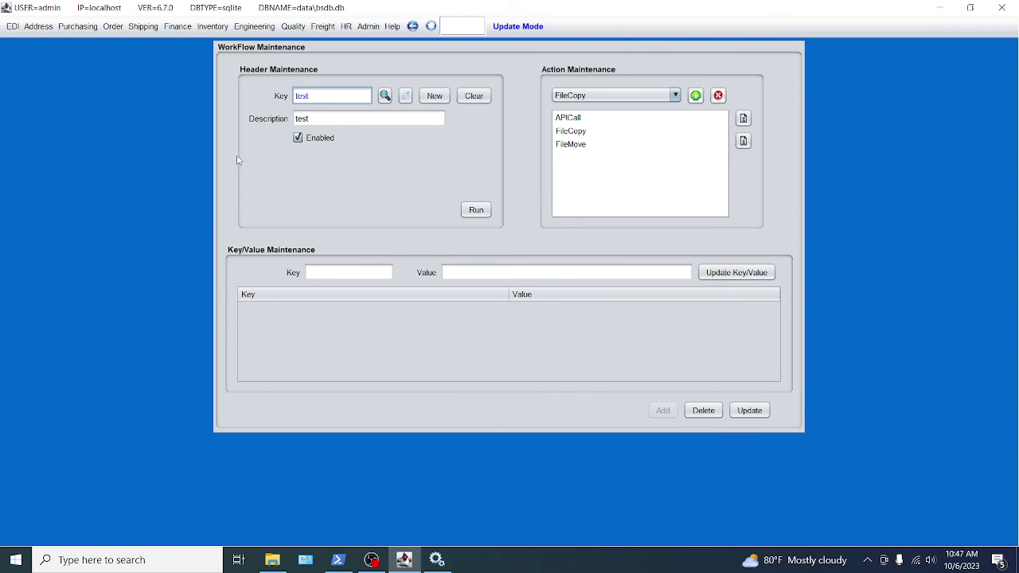
click(13, 30)
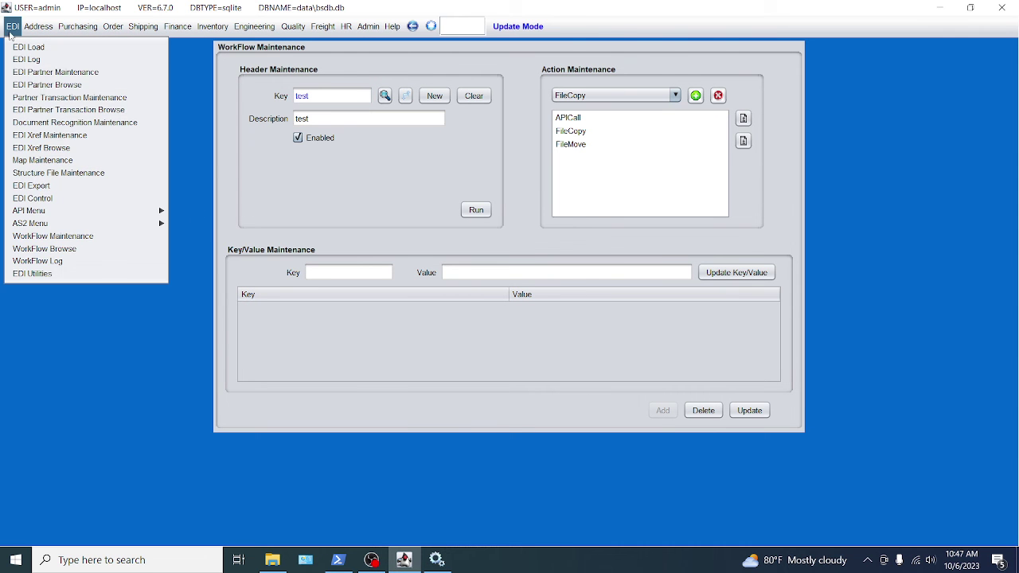
click(36, 261)
List today's workflow runs and show run 2's APICall, FileCopy and FileMove actions.
click(195, 74)
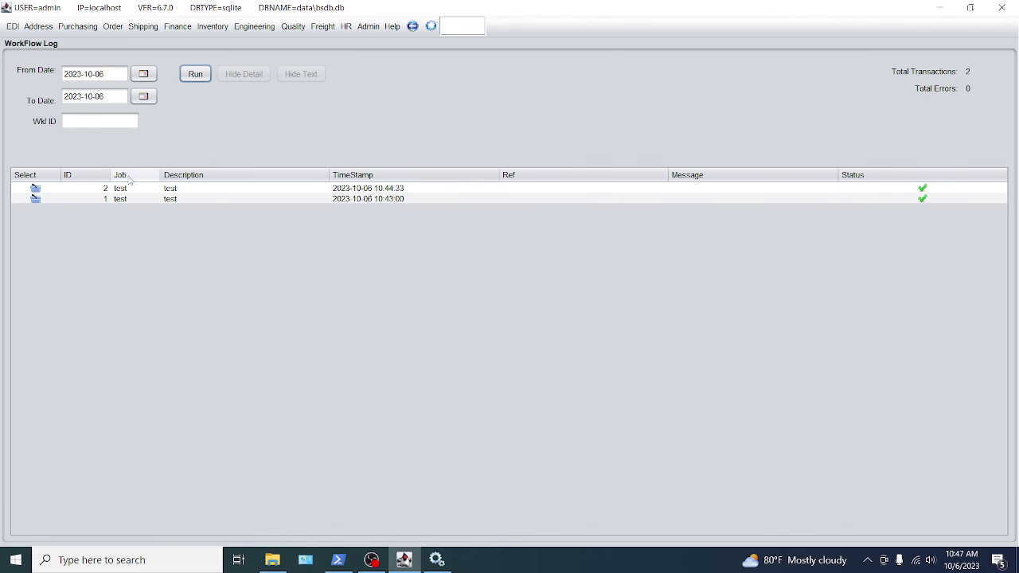
click(35, 189)
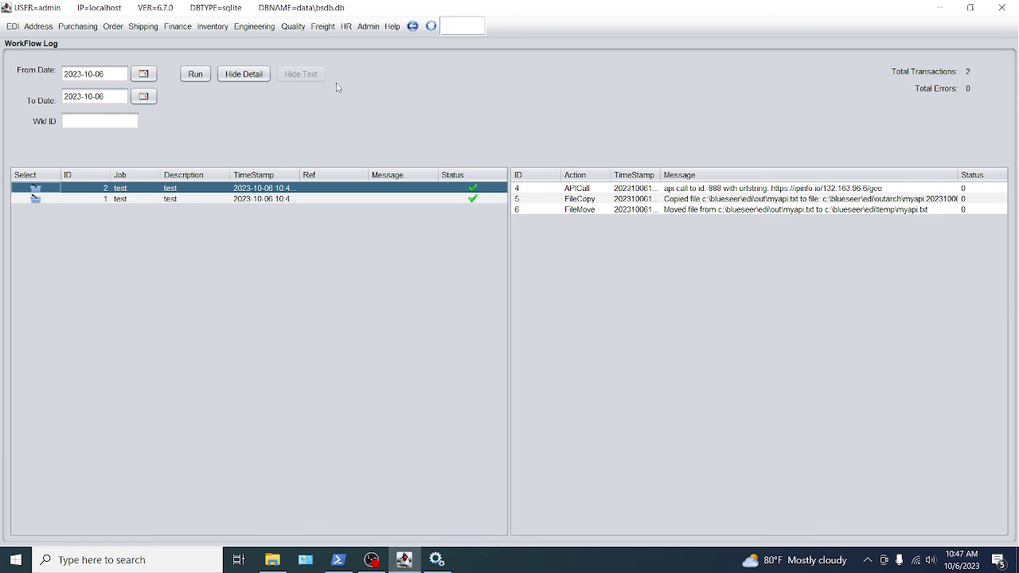
click(374, 28)
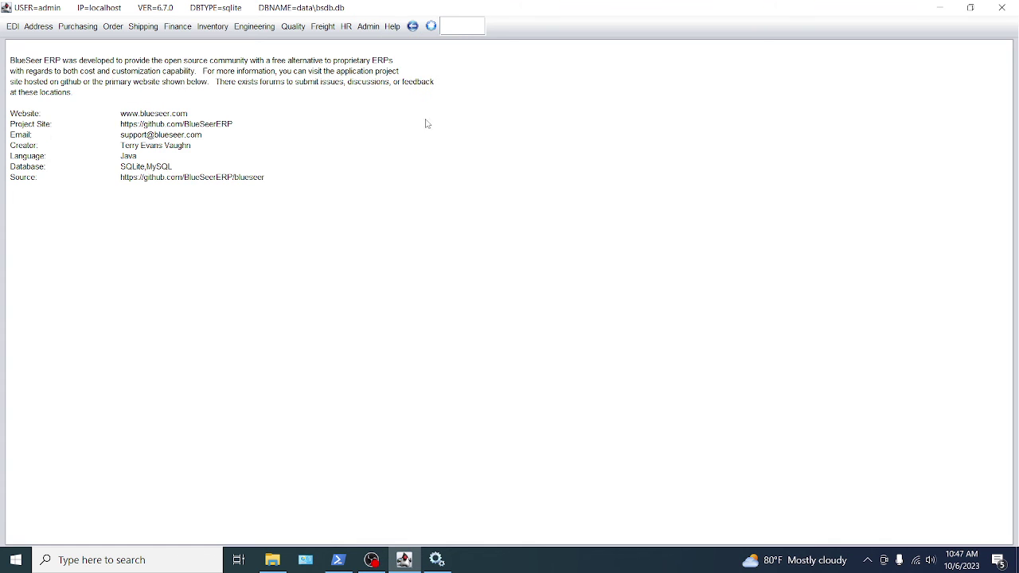
Show BlueSeer's About page with website, source links and supported databases.
click(402, 48)
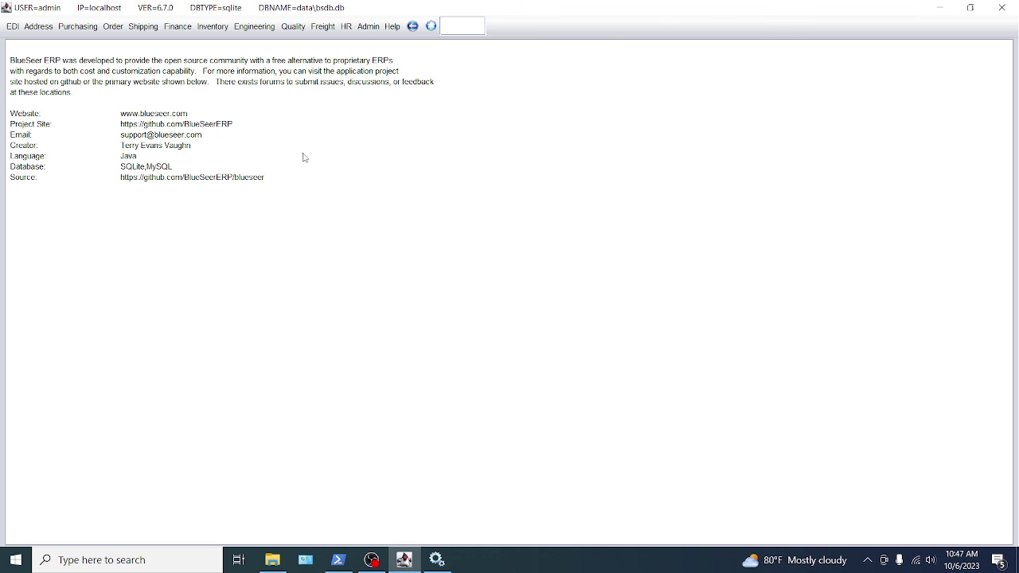